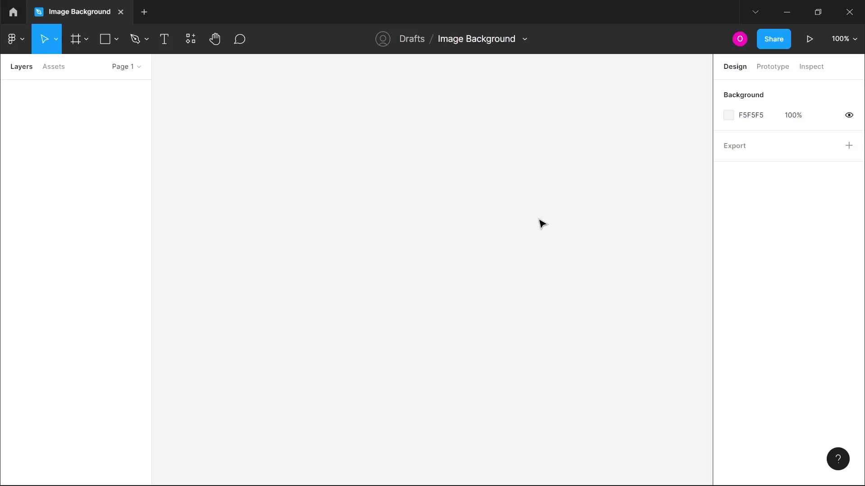
- Add a 1440×1024 Desktop frame, Desktop - 1, from the Frame tool's Desktop presets
{"action": "left_click", "coordinate": [70, 39]}
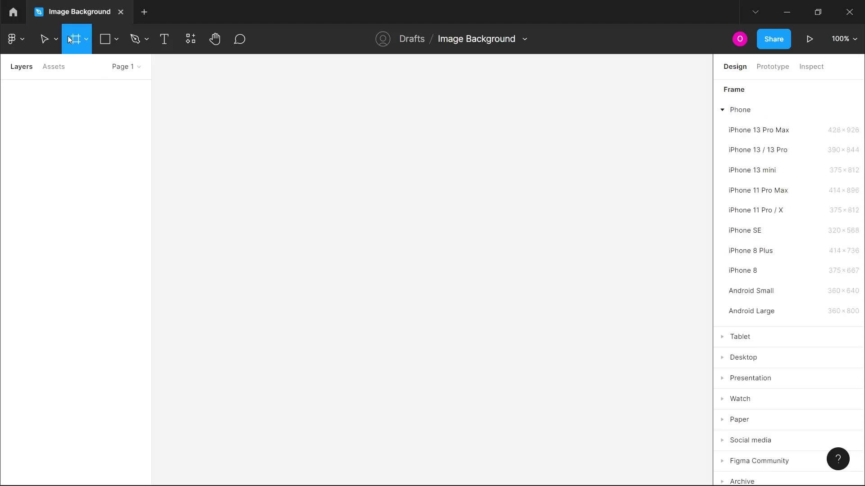
{"action": "left_click", "coordinate": [724, 112]}
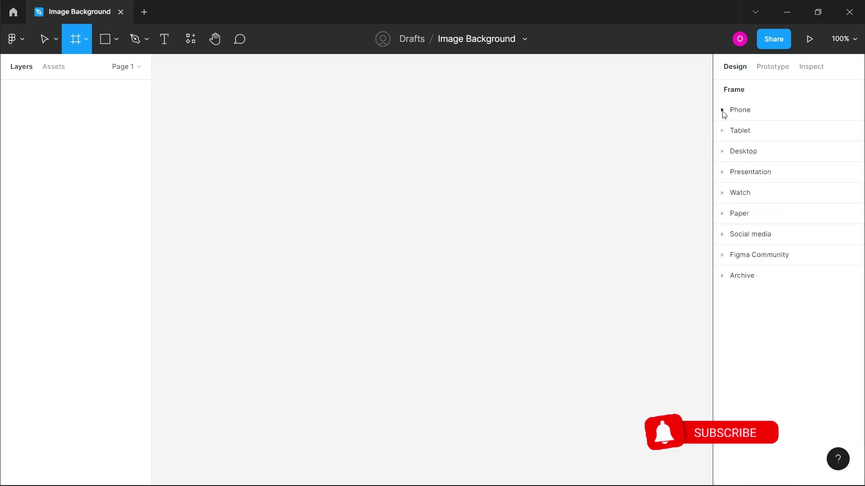
{"action": "left_click", "coordinate": [724, 155]}
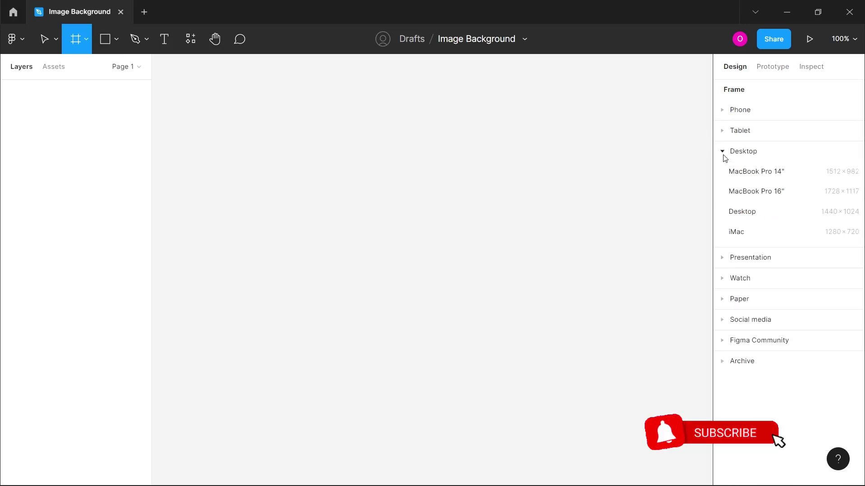
{"action": "left_click", "coordinate": [744, 216]}
{"action": "scroll", "coordinate": [543, 218], "scroll_direction": "down", "scroll_amount": 5}
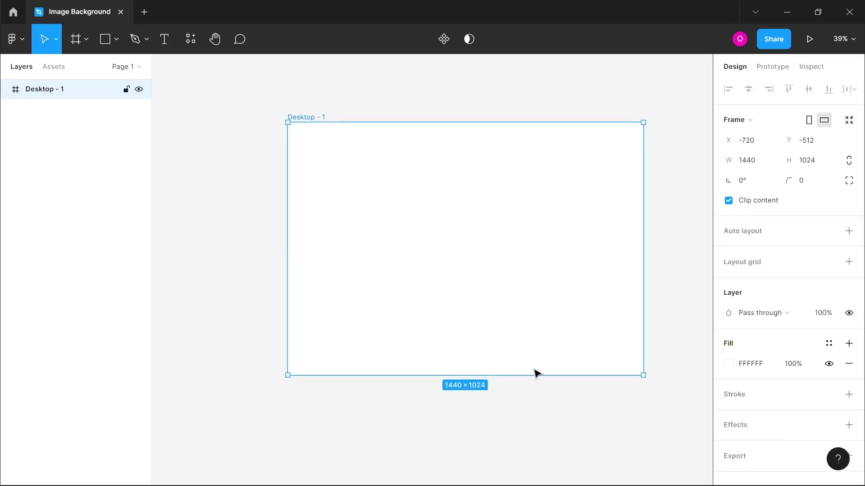
- Launch the Unsplash plugin from the canvas context menu's Plugins submenu
{"action": "left_click", "coordinate": [531, 414]}
{"action": "right_click", "coordinate": [531, 414]}
{"action": "mouse_move", "coordinate": [561, 452]}
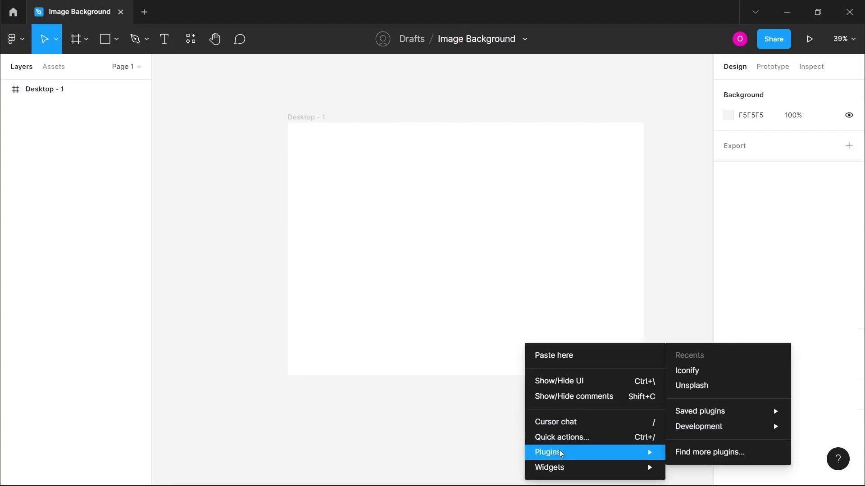
{"action": "left_click", "coordinate": [705, 385]}
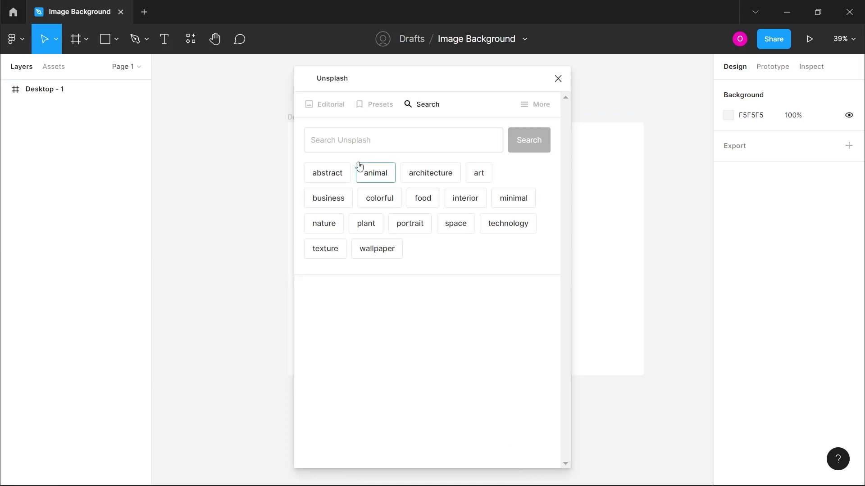
- Search Unsplash for 'macbook', insert the laptop-on-desk photo, and close the plugin
{"action": "left_click", "coordinate": [341, 142]}
{"action": "type", "text": "macbook"}
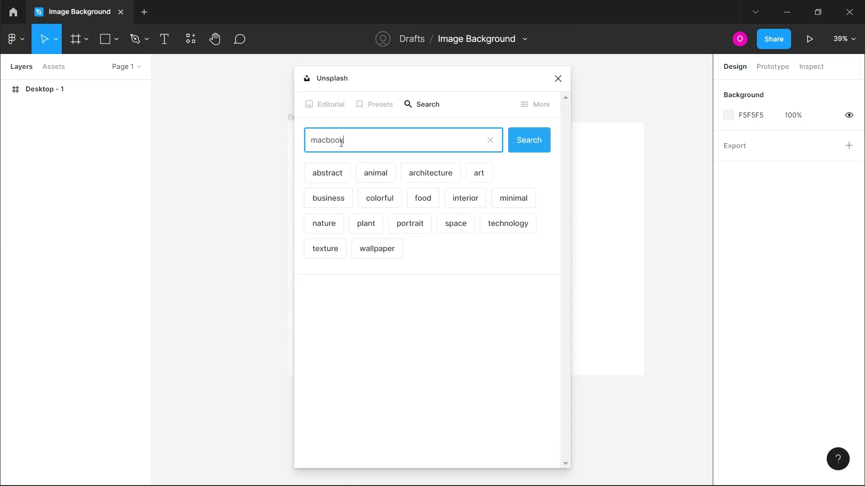
{"action": "key", "text": "Return"}
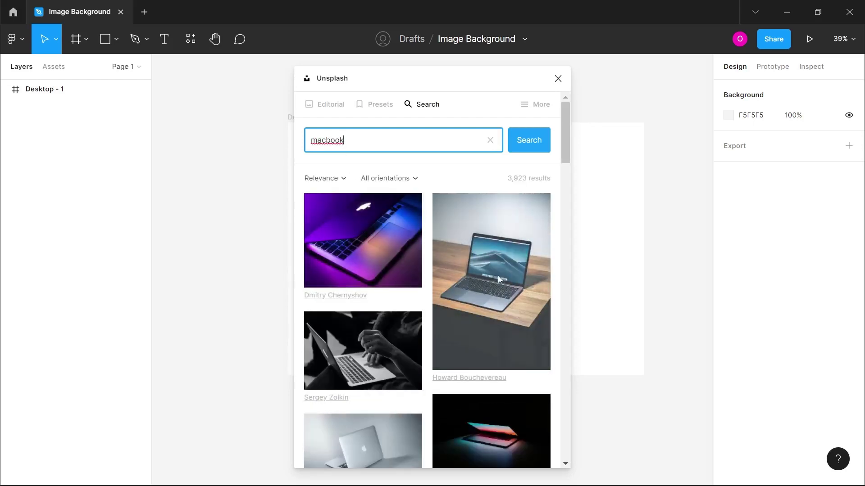
{"action": "left_click", "coordinate": [478, 292]}
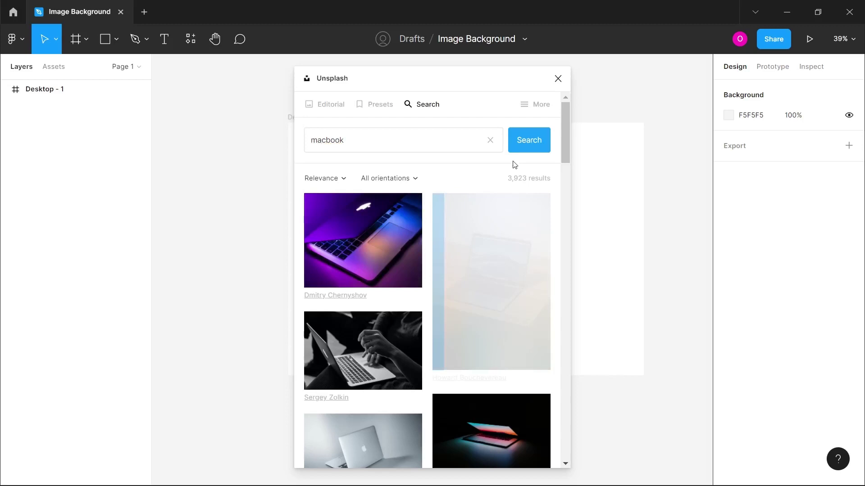
{"action": "left_click", "coordinate": [558, 79]}
- Move the laptop photo to the left of the Desktop - 1 frame and zoom in
{"action": "scroll", "coordinate": [477, 223], "scroll_direction": "down", "scroll_amount": 3}
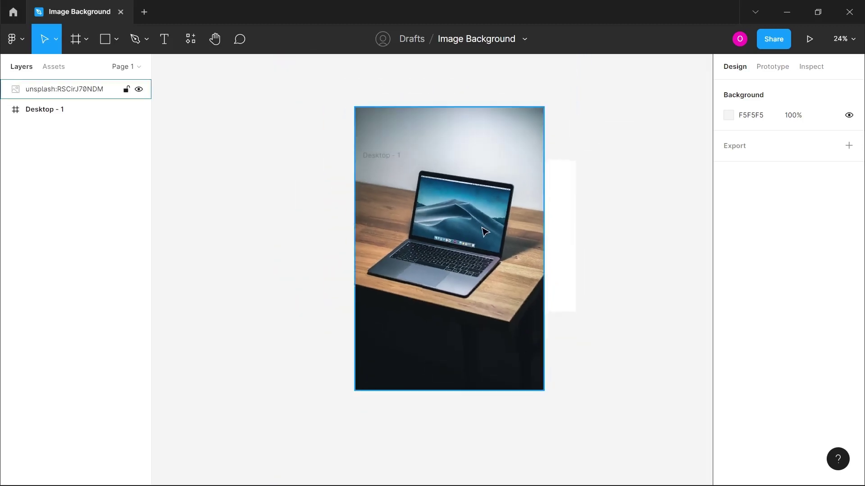
{"action": "scroll", "coordinate": [485, 232], "scroll_direction": "up", "scroll_amount": 2}
{"action": "scroll", "coordinate": [485, 232], "scroll_direction": "down", "scroll_amount": 3}
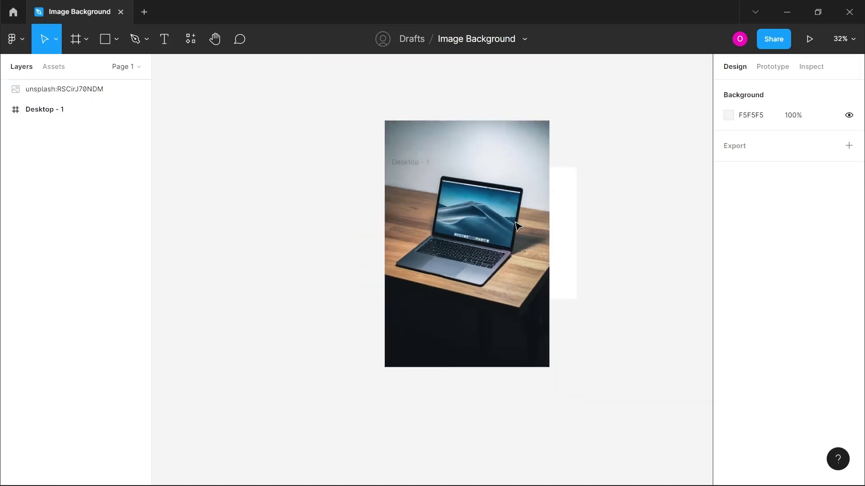
{"action": "left_click_drag", "start_coordinate": [485, 231], "coordinate": [401, 235]}
{"action": "scroll", "coordinate": [400, 235], "scroll_direction": "up", "scroll_amount": 3}
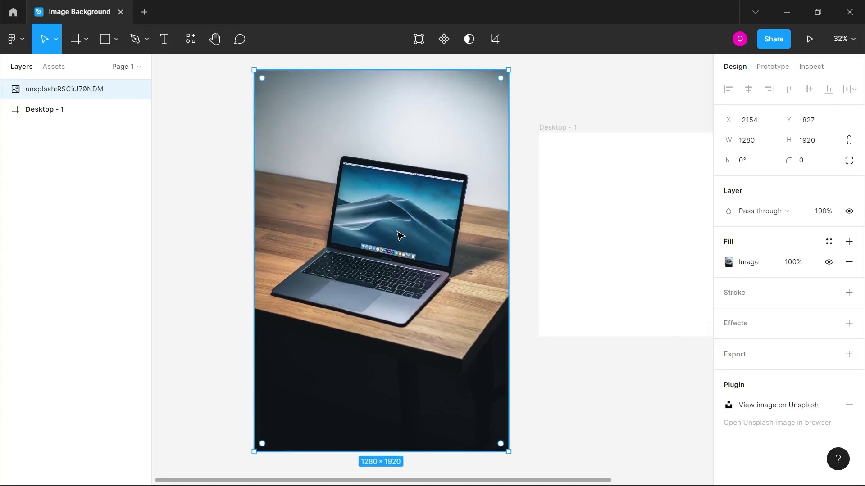
{"action": "scroll", "coordinate": [400, 236], "scroll_direction": "up", "scroll_amount": 2}
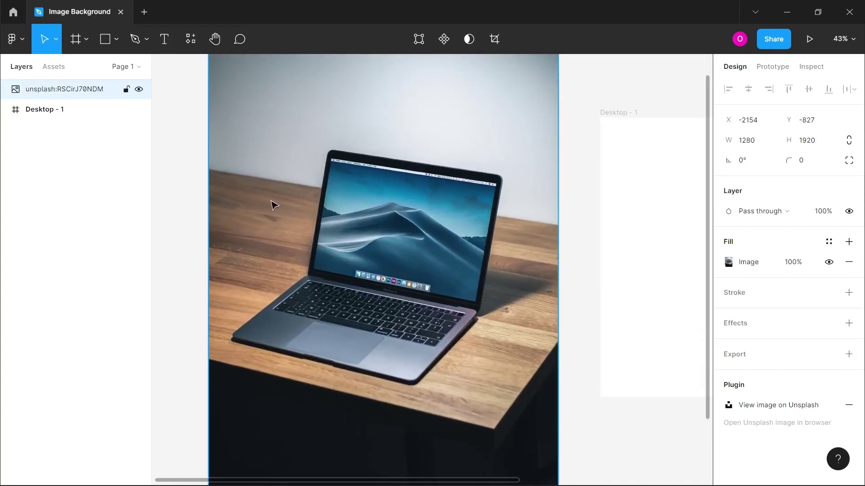
- Switch to the Pen tool, ready to trace the laptop
{"action": "left_click", "coordinate": [134, 40]}
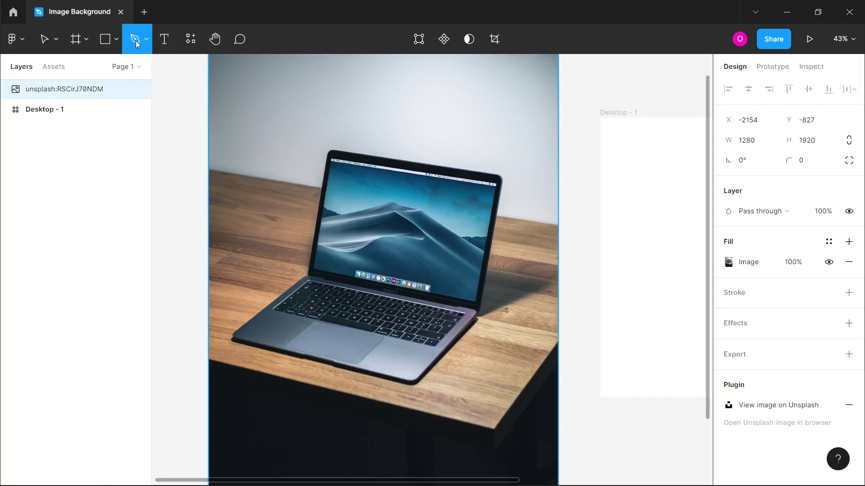
{"action": "scroll", "coordinate": [518, 211], "scroll_direction": "up", "scroll_amount": 10}
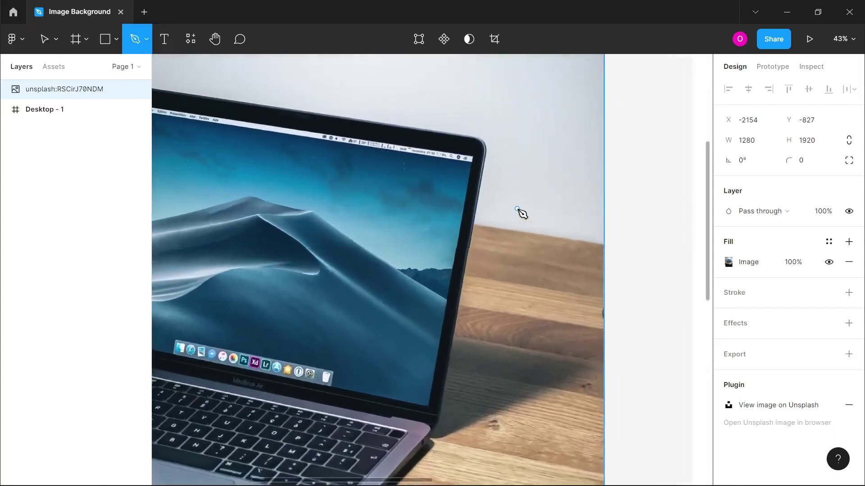
{"action": "scroll", "coordinate": [436, 350], "scroll_direction": "down", "scroll_amount": 5}
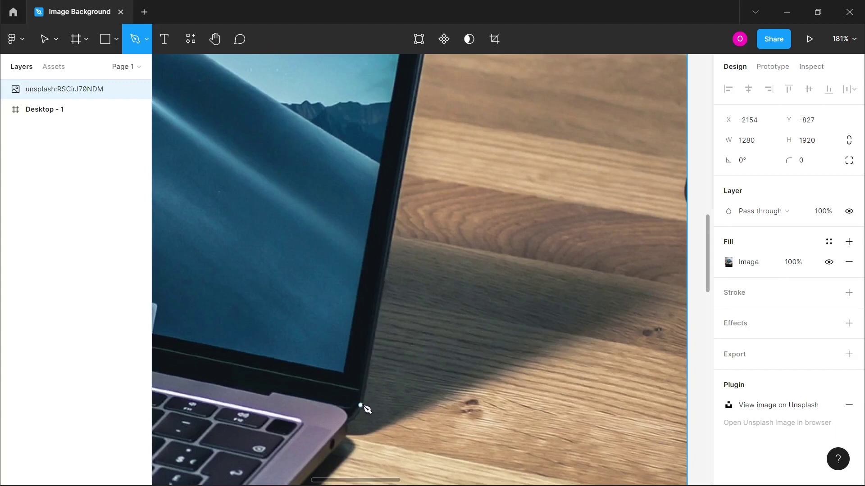
- Start Vector 1 with pen anchors up the screen's right edge, curving the top segment
{"action": "left_click", "coordinate": [371, 361]}
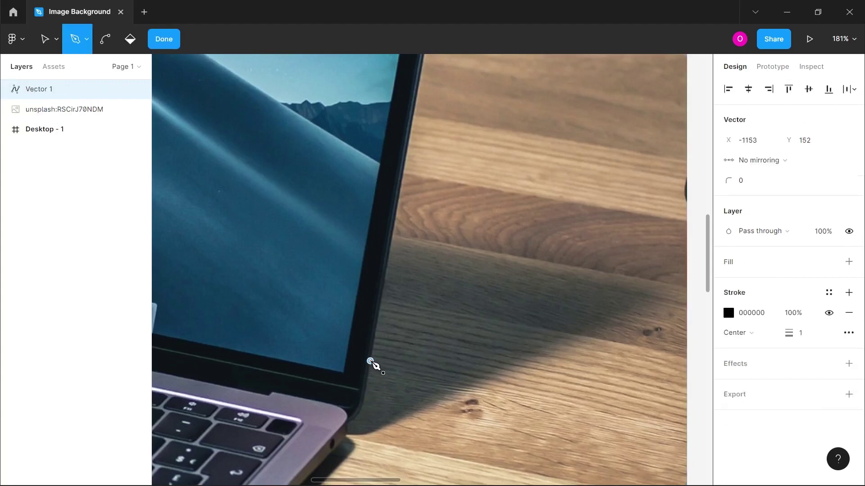
{"action": "left_click", "coordinate": [392, 242]}
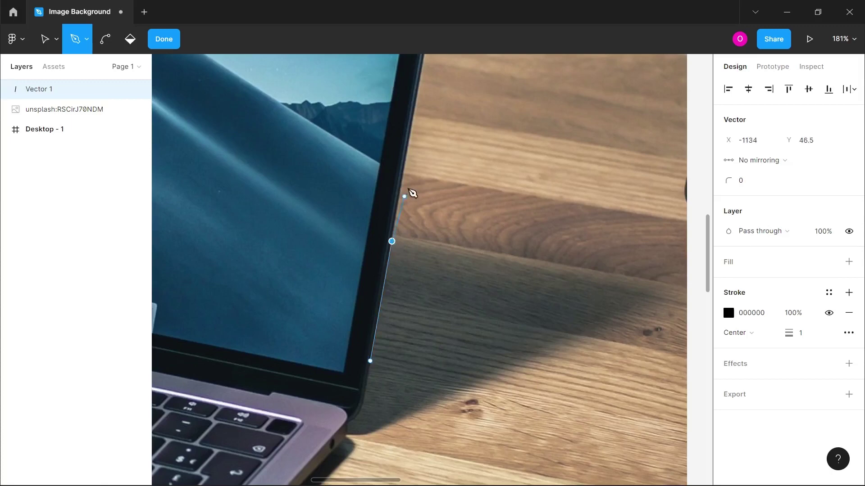
{"action": "scroll", "coordinate": [416, 124], "scroll_direction": "up", "scroll_amount": 3}
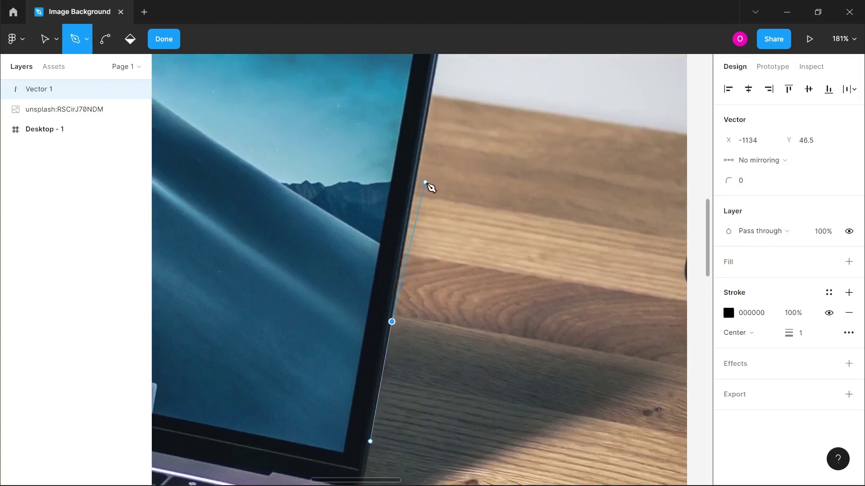
{"action": "scroll", "coordinate": [428, 185], "scroll_direction": "up", "scroll_amount": 4}
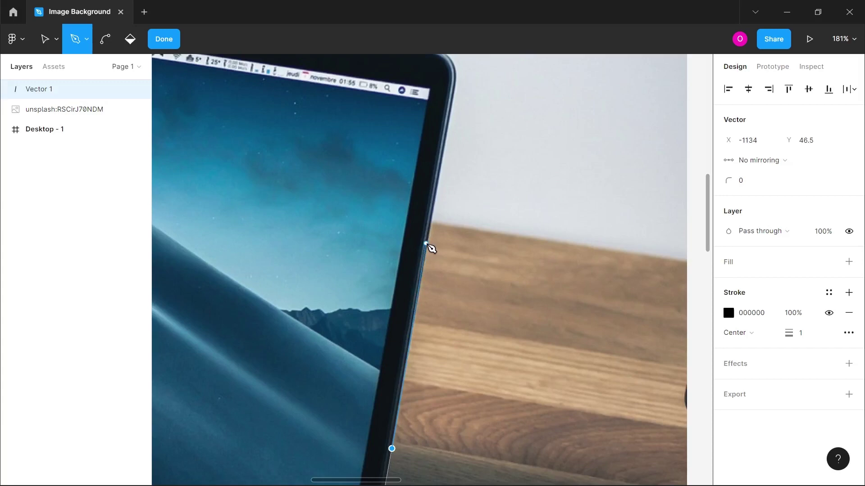
{"action": "left_click", "coordinate": [428, 244]}
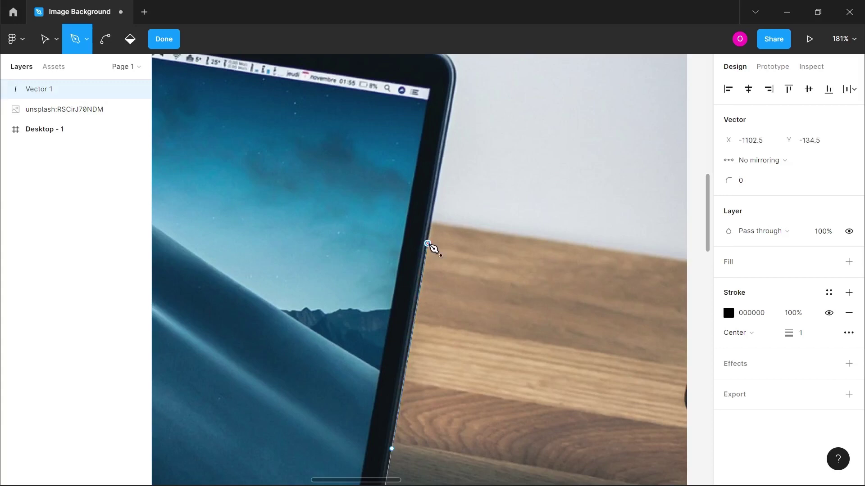
{"action": "left_click", "coordinate": [443, 153]}
{"action": "left_click_drag", "start_coordinate": [450, 152], "coordinate": [450, 151]}
{"action": "scroll", "coordinate": [450, 153], "scroll_direction": "up", "scroll_amount": 5}
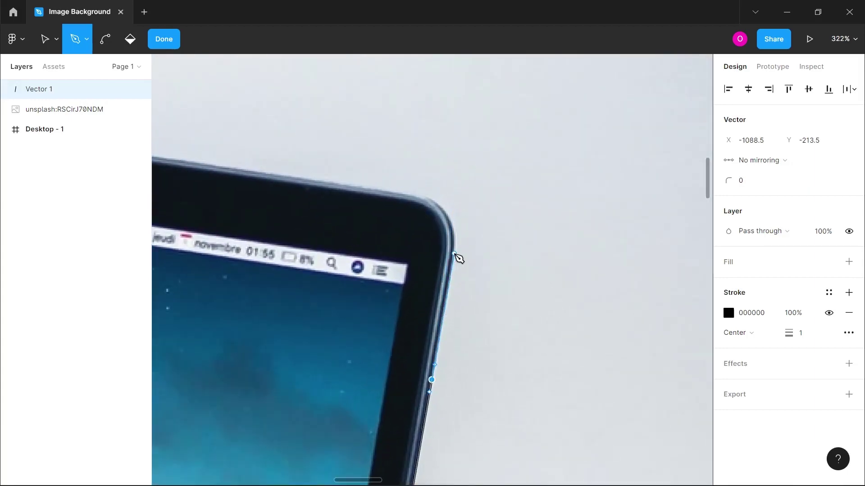
- Round the lid's top-right corner with curved pen anchors
{"action": "left_click_drag", "start_coordinate": [454, 253], "coordinate": [456, 245]}
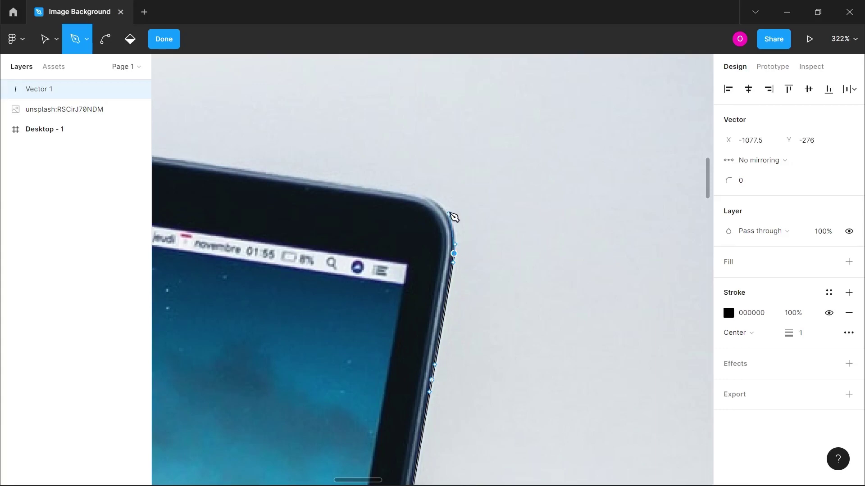
{"action": "left_click", "coordinate": [403, 193]}
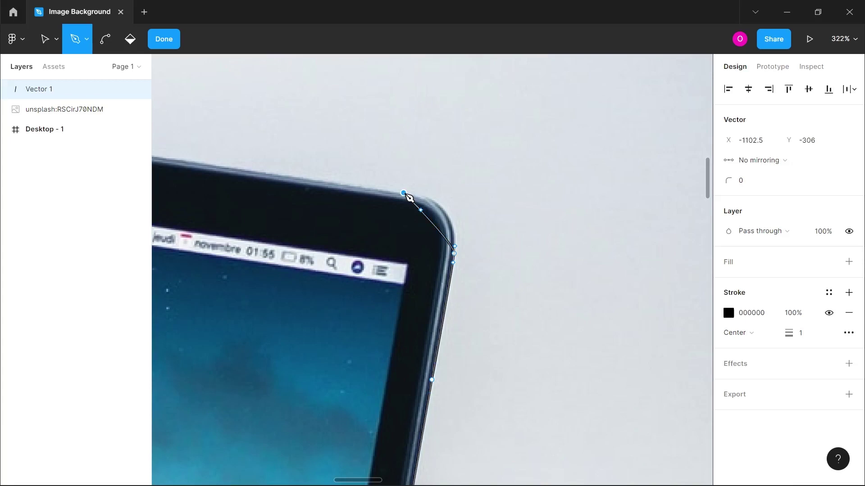
{"action": "left_click_drag", "start_coordinate": [407, 196], "coordinate": [351, 190]}
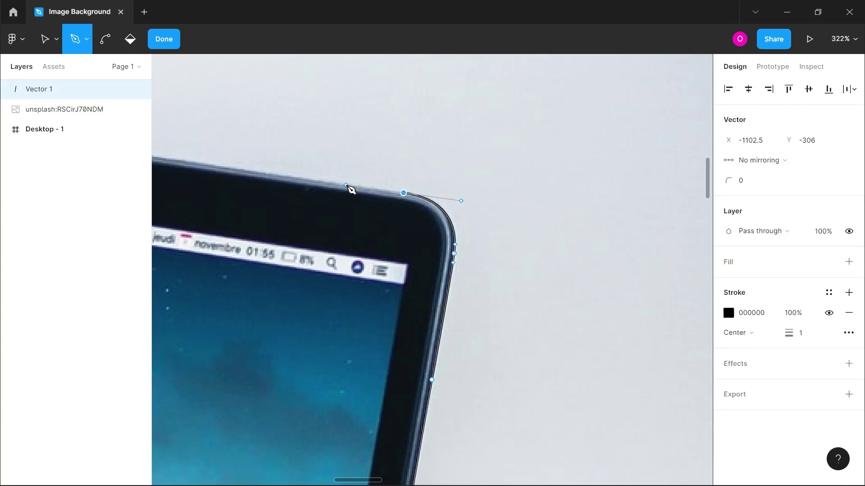
{"action": "scroll", "coordinate": [351, 190], "scroll_direction": "left", "scroll_amount": 5}
{"action": "scroll", "coordinate": [347, 186], "scroll_direction": "left", "scroll_amount": 2}
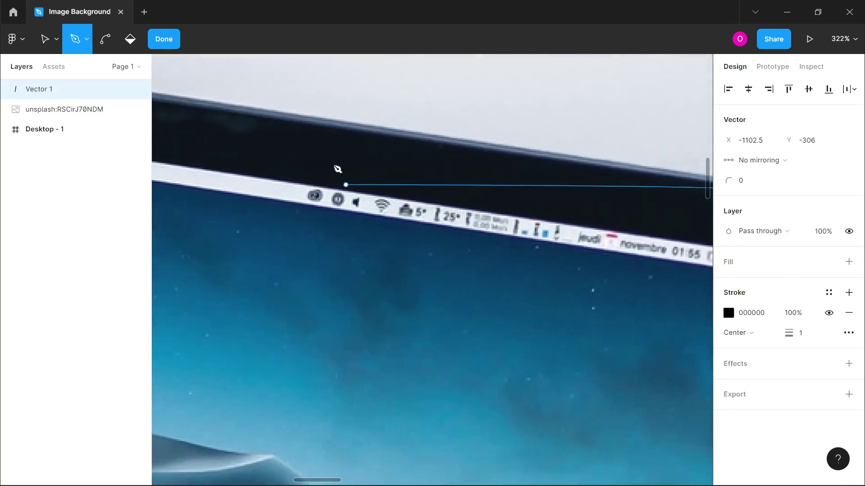
- Trace the bezel's top edge and curve around the top-left corner down the left side
{"action": "left_click", "coordinate": [284, 113]}
{"action": "scroll", "coordinate": [290, 116], "scroll_direction": "left", "scroll_amount": 5}
{"action": "scroll", "coordinate": [290, 118], "scroll_direction": "down", "scroll_amount": 3}
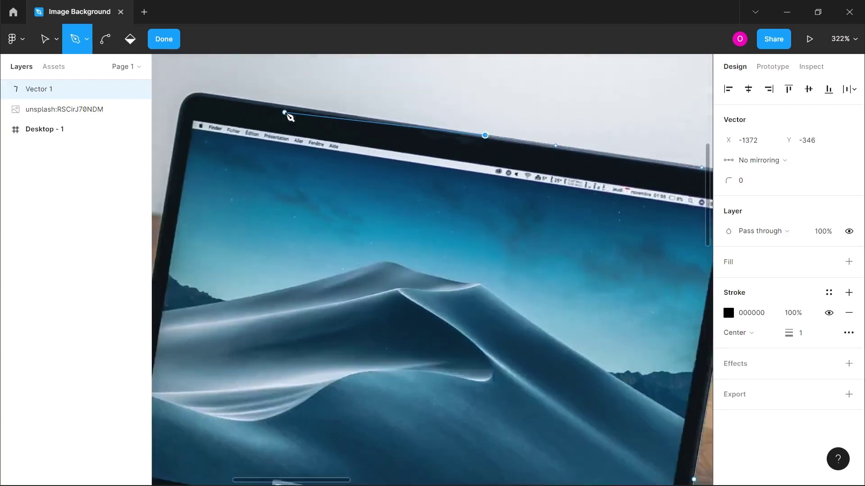
{"action": "scroll", "coordinate": [289, 116], "scroll_direction": "down", "scroll_amount": 2}
{"action": "scroll", "coordinate": [294, 122], "scroll_direction": "up", "scroll_amount": 4}
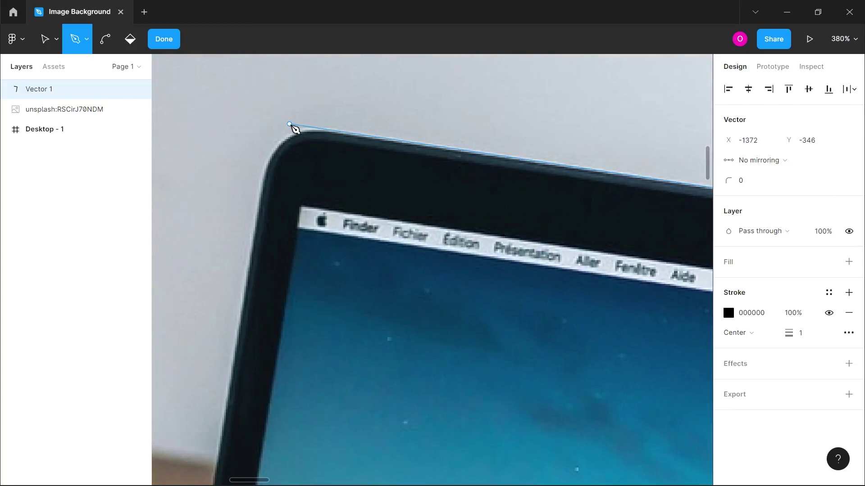
{"action": "left_click", "coordinate": [324, 130]}
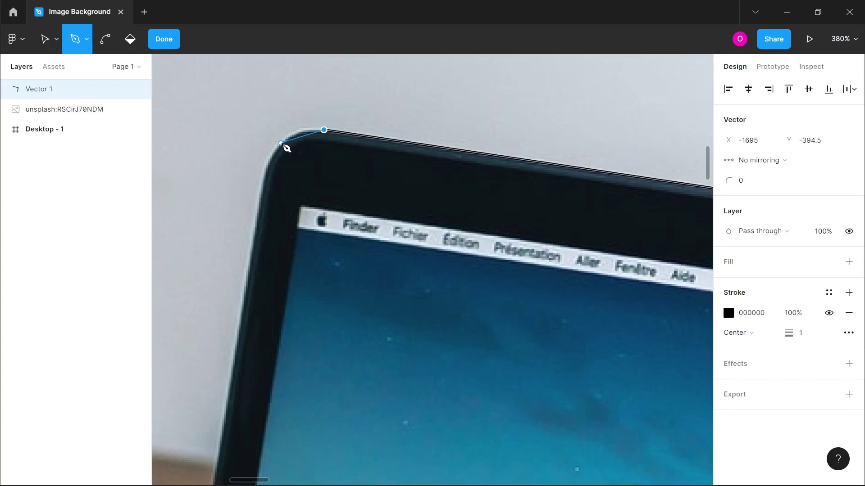
{"action": "left_click_drag", "start_coordinate": [276, 147], "coordinate": [266, 173]}
{"action": "scroll", "coordinate": [270, 174], "scroll_direction": "up", "scroll_amount": 3}
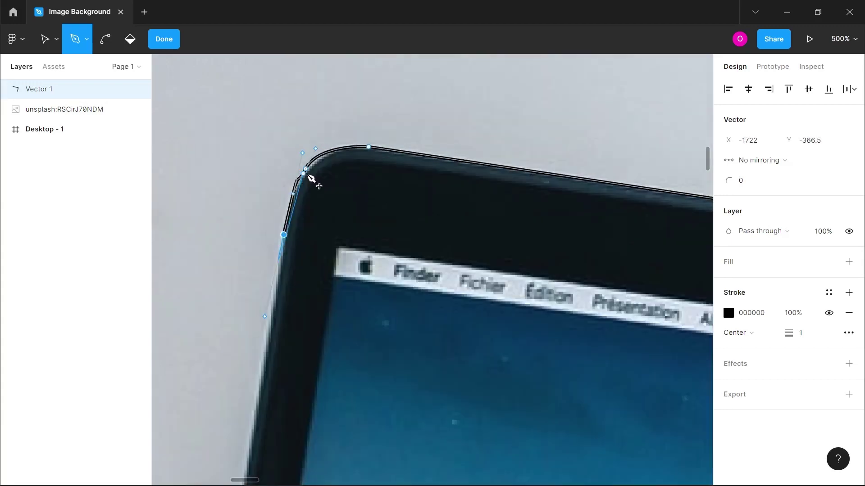
{"action": "left_click_drag", "start_coordinate": [283, 235], "coordinate": [264, 316]}
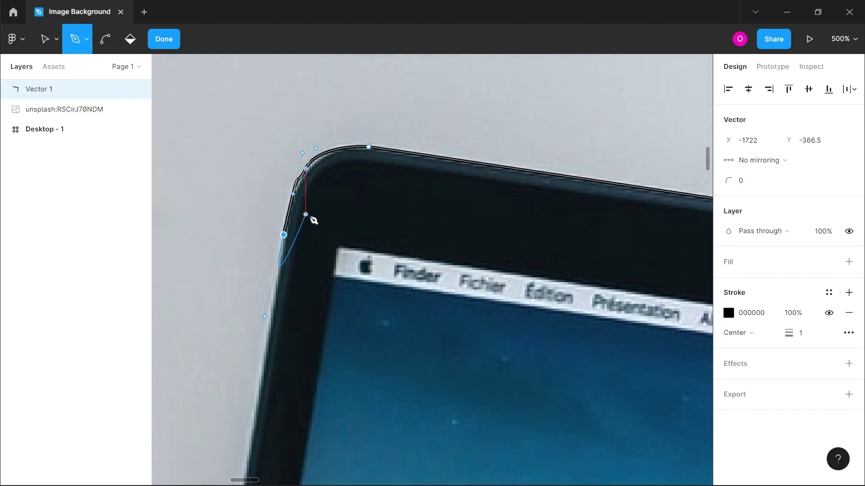
- Undo the two bad corner anchors and redraw the lid's top-left corner as a curve
{"action": "key", "text": "ctrl+z"}
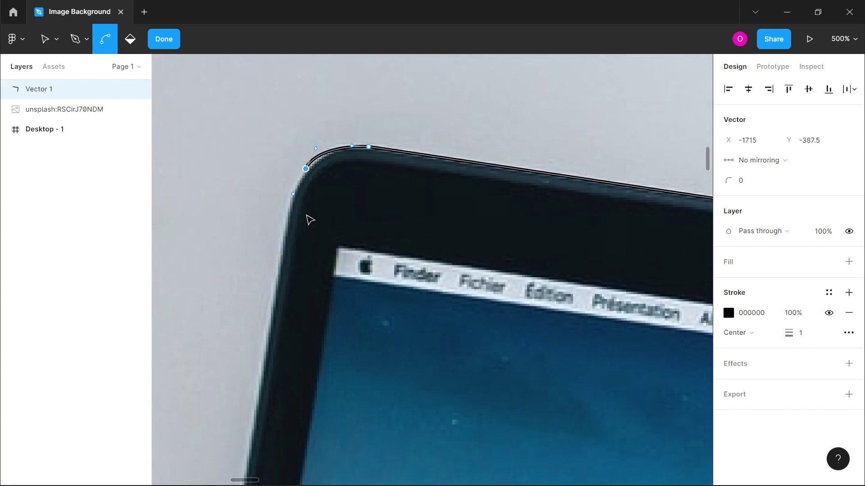
{"action": "key", "text": "ctrl+z"}
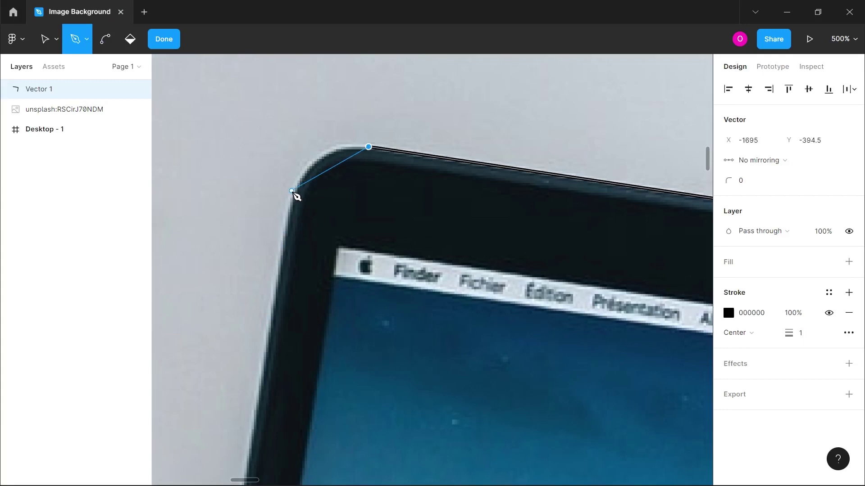
{"action": "left_click_drag", "start_coordinate": [293, 194], "coordinate": [287, 250]}
{"action": "scroll", "coordinate": [287, 250], "scroll_direction": "down", "scroll_amount": 3}
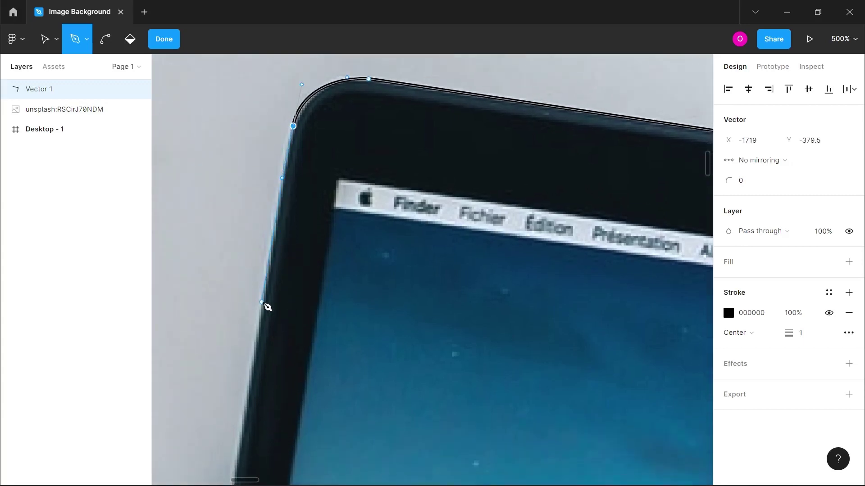
{"action": "scroll", "coordinate": [267, 307], "scroll_direction": "down", "scroll_amount": 10}
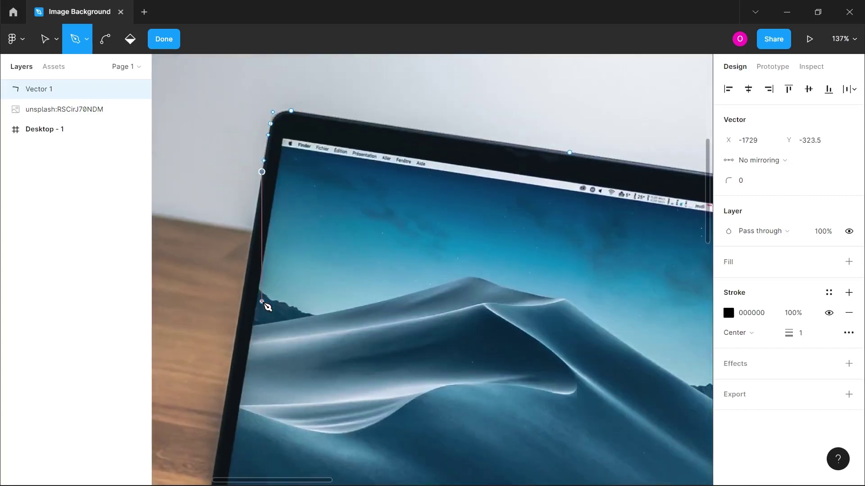
{"action": "scroll", "coordinate": [267, 307], "scroll_direction": "up", "scroll_amount": 3}
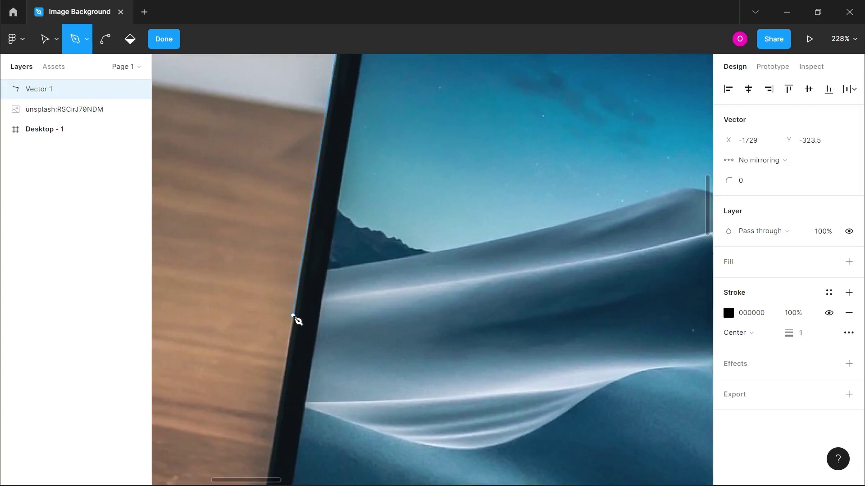
- Add pen anchors down the lid's left edge and along the hinge
{"action": "left_click", "coordinate": [294, 316]}
{"action": "scroll", "coordinate": [294, 317], "scroll_direction": "down", "scroll_amount": 8}
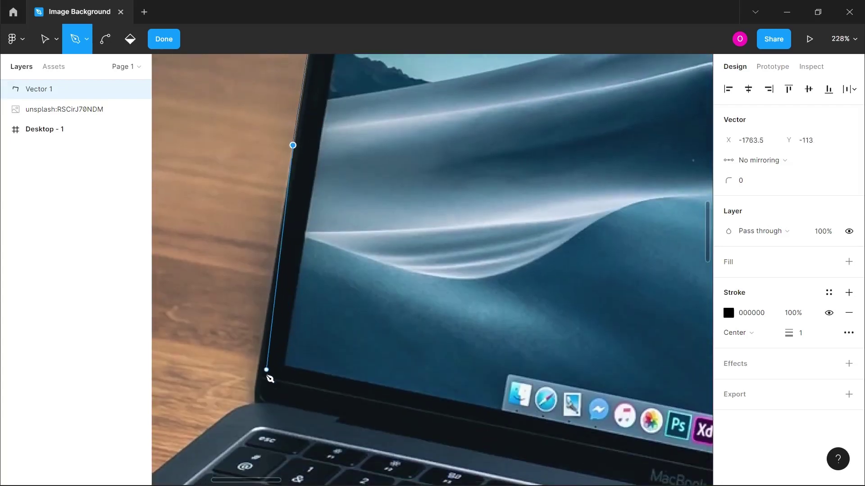
{"action": "scroll", "coordinate": [263, 384], "scroll_direction": "up", "scroll_amount": 4}
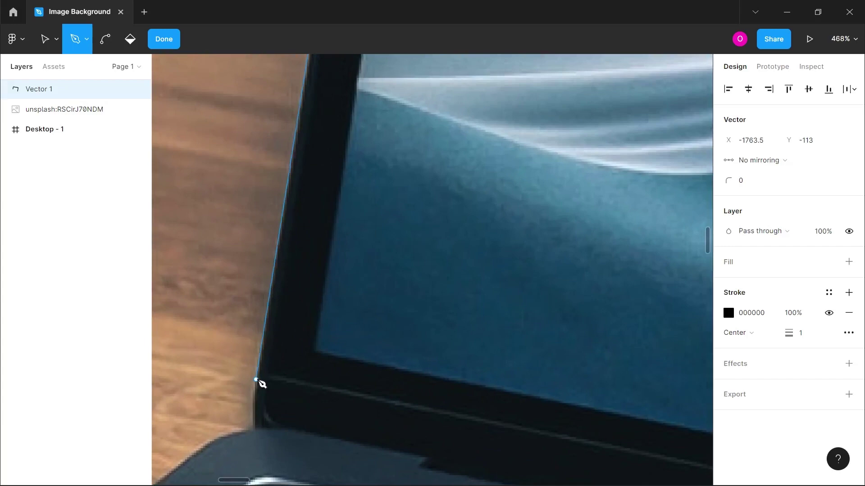
{"action": "left_click", "coordinate": [257, 379]}
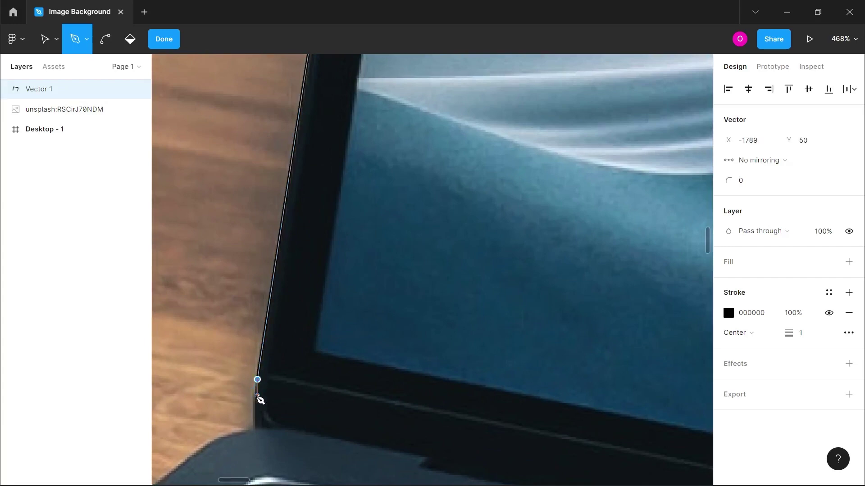
{"action": "scroll", "coordinate": [259, 399], "scroll_direction": "up", "scroll_amount": 4}
{"action": "scroll", "coordinate": [261, 383], "scroll_direction": "down", "scroll_amount": 3}
{"action": "left_click", "coordinate": [254, 336]}
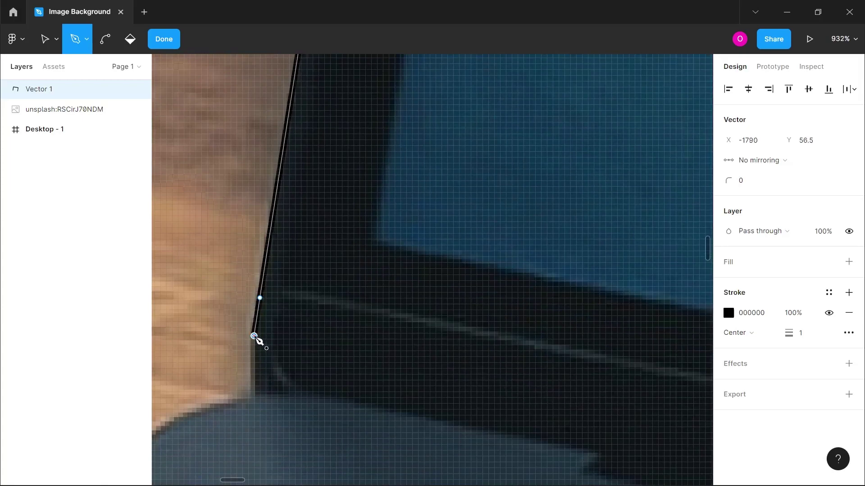
{"action": "left_click", "coordinate": [254, 357]}
{"action": "left_click", "coordinate": [254, 374]}
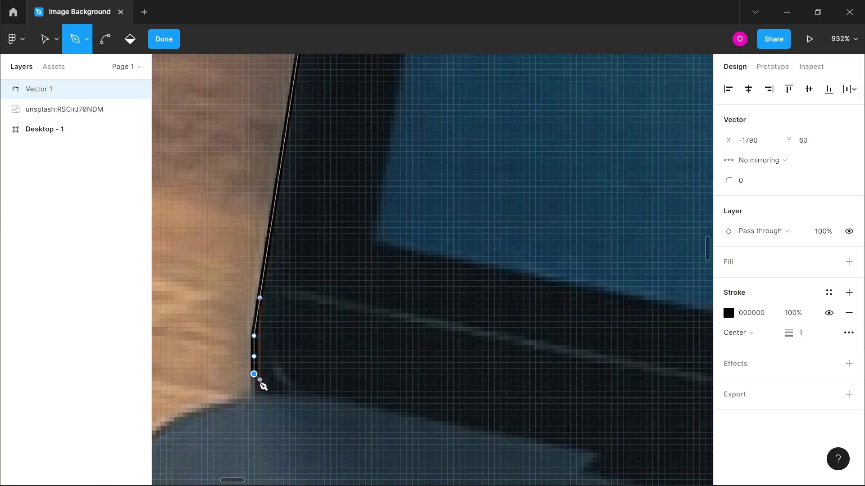
{"action": "left_click", "coordinate": [260, 383]}
- Trace the base's top and left edges with a series of pen anchors
{"action": "scroll", "coordinate": [260, 398], "scroll_direction": "down", "scroll_amount": 5}
{"action": "scroll", "coordinate": [261, 398], "scroll_direction": "left", "scroll_amount": 4}
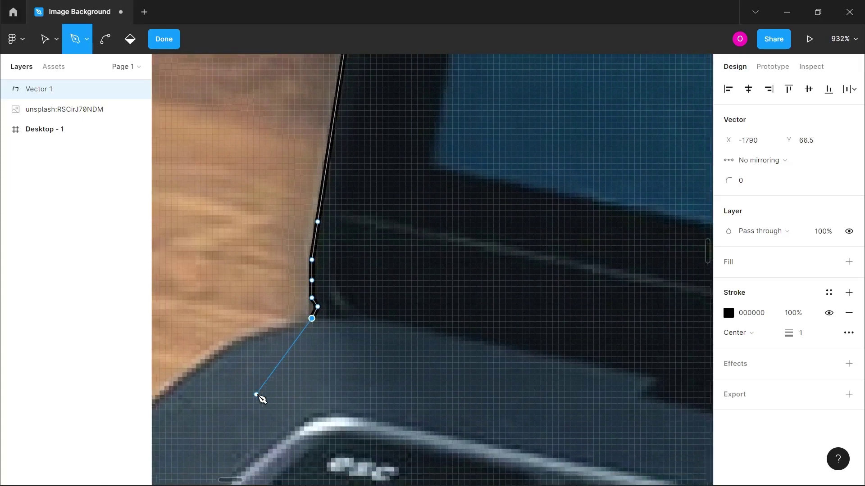
{"action": "scroll", "coordinate": [258, 396], "scroll_direction": "up", "scroll_amount": 3}
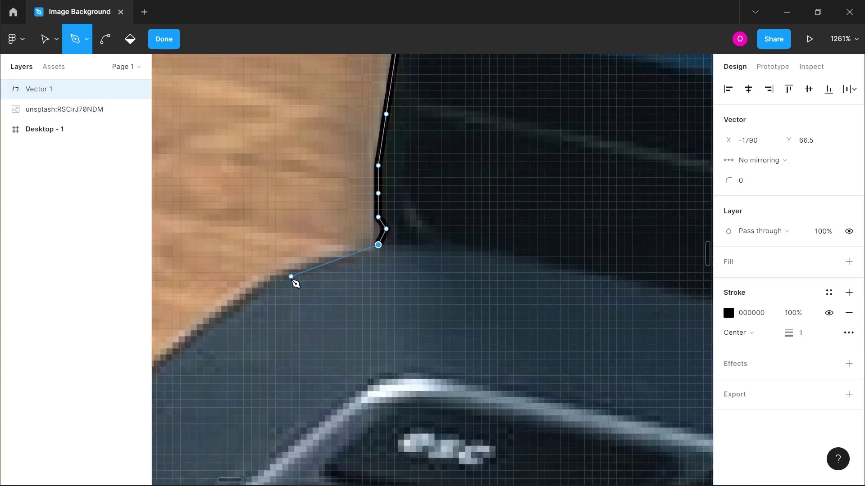
{"action": "left_click", "coordinate": [362, 249]}
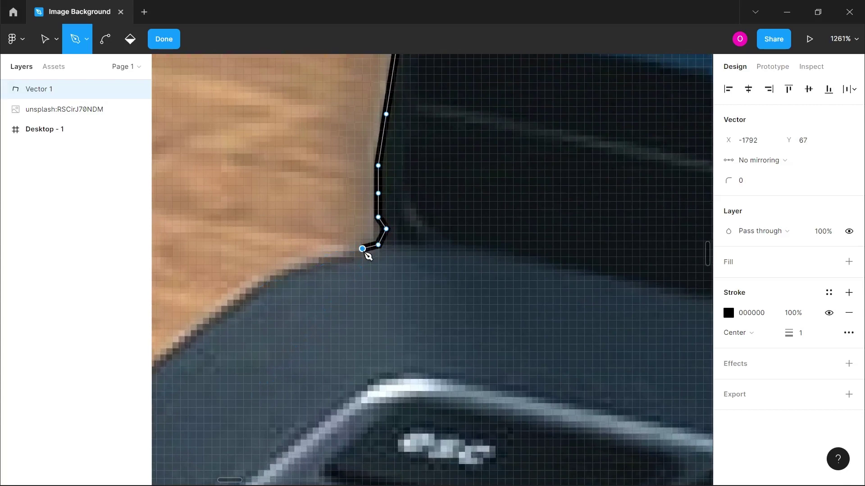
{"action": "left_click", "coordinate": [338, 253]}
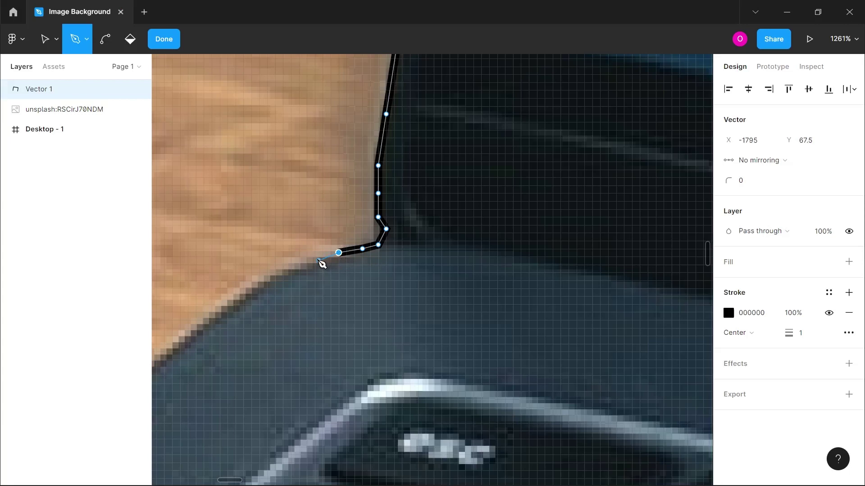
{"action": "left_click", "coordinate": [315, 257]}
{"action": "left_click", "coordinate": [295, 265]}
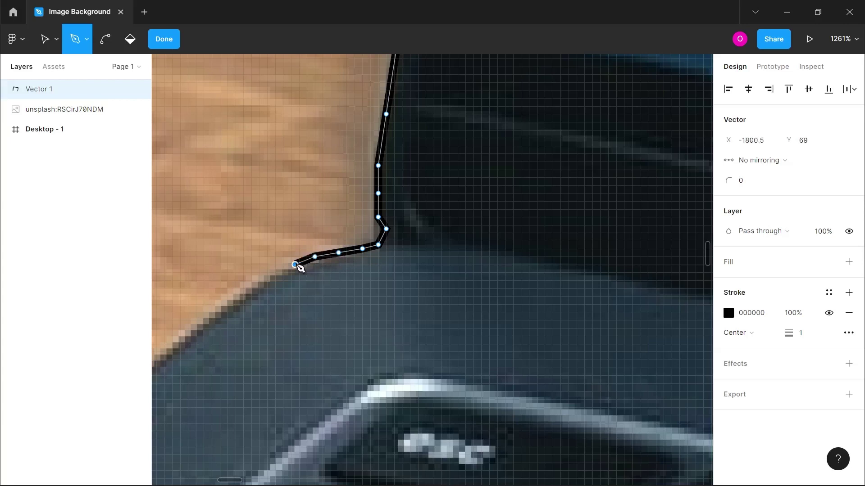
{"action": "left_click", "coordinate": [272, 272]}
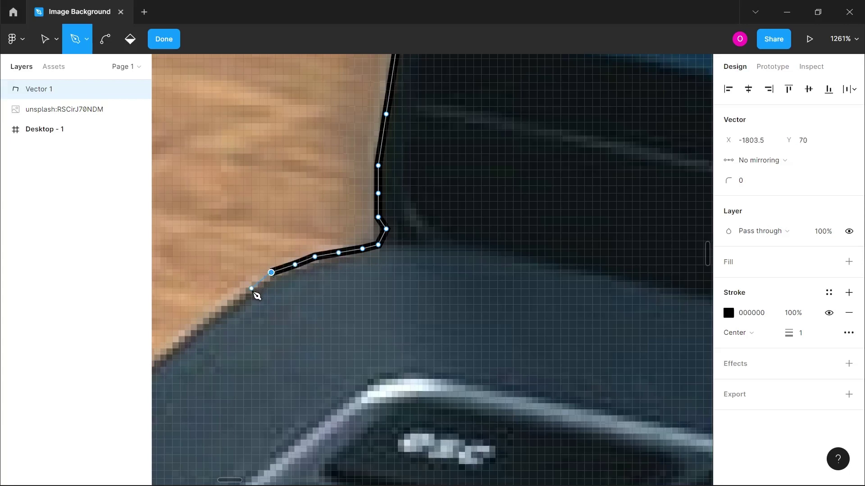
{"action": "left_click", "coordinate": [251, 288]}
{"action": "left_click", "coordinate": [232, 306]}
{"action": "scroll", "coordinate": [234, 308], "scroll_direction": "down", "scroll_amount": 5}
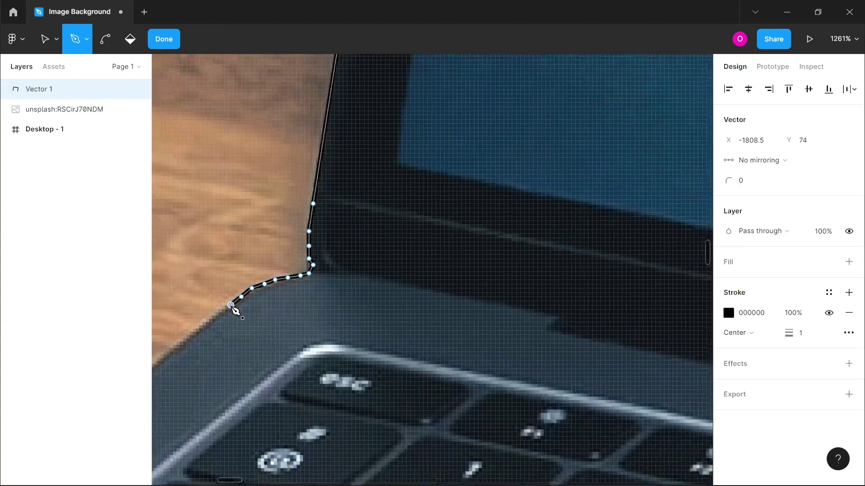
{"action": "scroll", "coordinate": [234, 307], "scroll_direction": "down", "scroll_amount": 4}
{"action": "scroll", "coordinate": [252, 315], "scroll_direction": "down", "scroll_amount": 4}
{"action": "scroll", "coordinate": [252, 315], "scroll_direction": "left", "scroll_amount": 5}
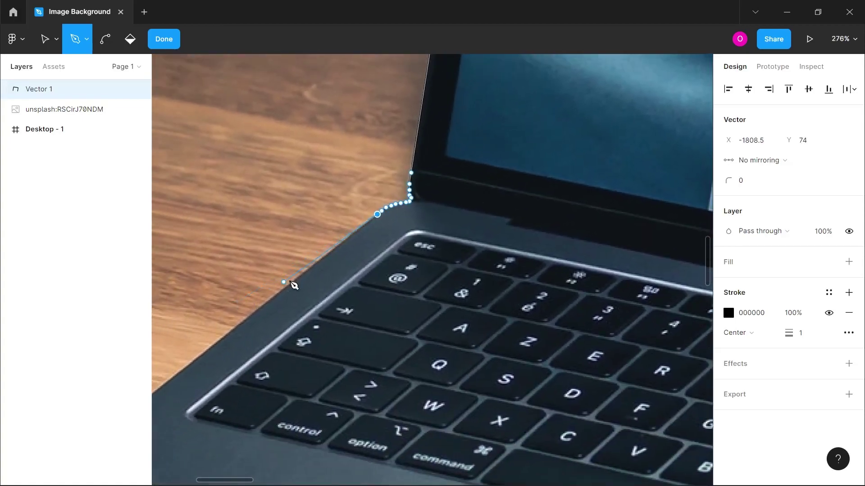
{"action": "scroll", "coordinate": [258, 324], "scroll_direction": "down", "scroll_amount": 3}
{"action": "scroll", "coordinate": [258, 324], "scroll_direction": "left", "scroll_amount": 3}
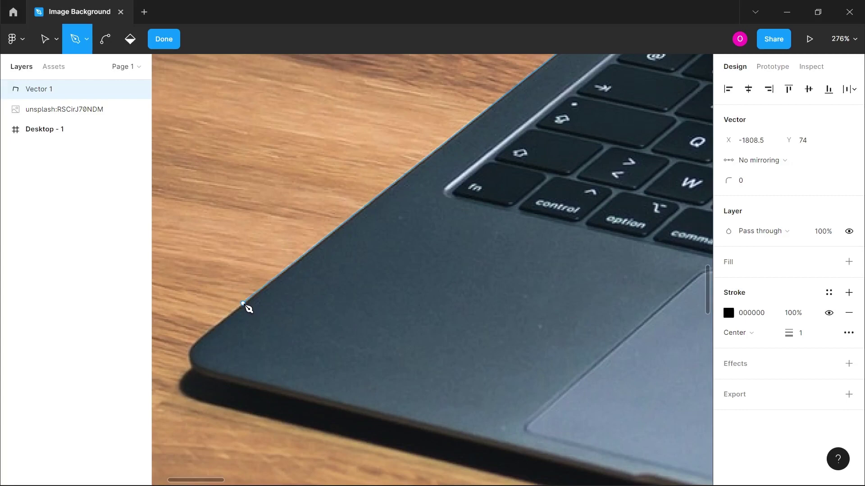
- Extend the outline to the base's bottom-left corner, replacing a misplaced curved anchor
{"action": "left_click", "coordinate": [189, 358]}
{"action": "scroll", "coordinate": [189, 359], "scroll_direction": "up", "scroll_amount": 3}
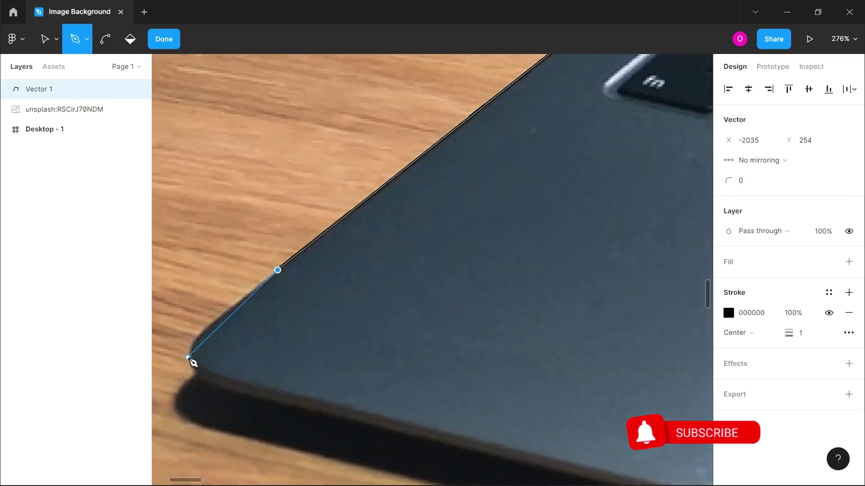
{"action": "scroll", "coordinate": [193, 362], "scroll_direction": "up", "scroll_amount": 3}
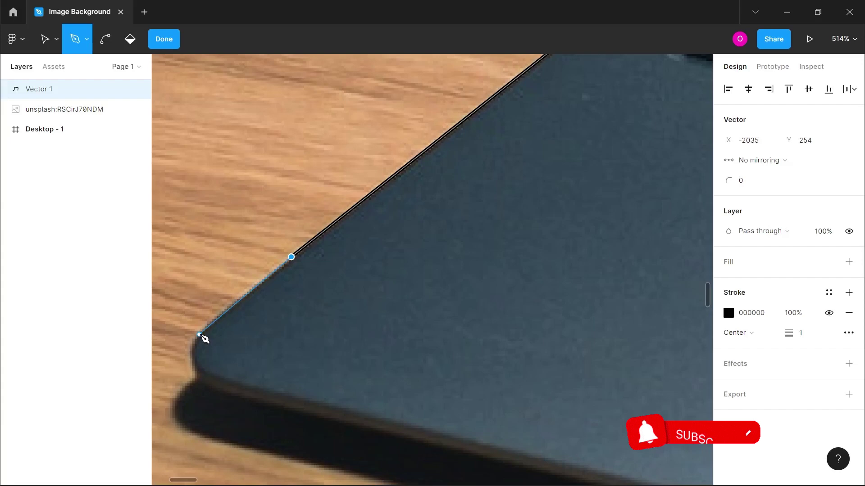
{"action": "left_click", "coordinate": [200, 335]}
{"action": "scroll", "coordinate": [200, 335], "scroll_direction": "up", "scroll_amount": 4}
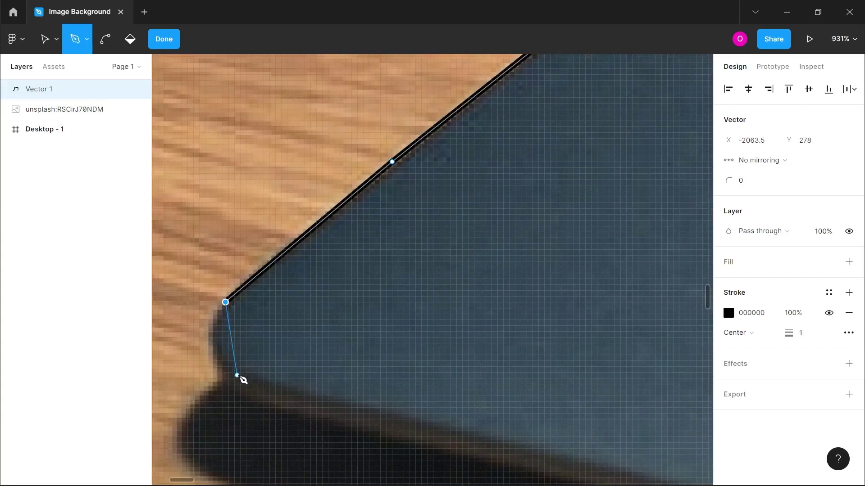
{"action": "left_click_drag", "start_coordinate": [236, 375], "coordinate": [293, 395]}
{"action": "key", "text": "ctrl+z"}
{"action": "left_click", "coordinate": [225, 384]}
- Curve around the base's bottom-left corner and trace along its front edge
{"action": "left_click_drag", "start_coordinate": [226, 386], "coordinate": [257, 406]}
{"action": "scroll", "coordinate": [256, 405], "scroll_direction": "down", "scroll_amount": 10}
{"action": "scroll", "coordinate": [256, 405], "scroll_direction": "down", "scroll_amount": 3}
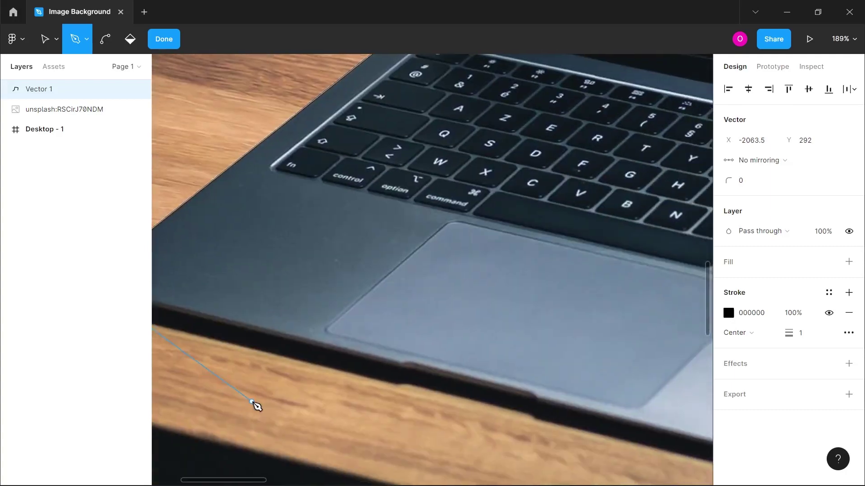
{"action": "left_click", "coordinate": [404, 368]}
{"action": "scroll", "coordinate": [405, 371], "scroll_direction": "right", "scroll_amount": 5}
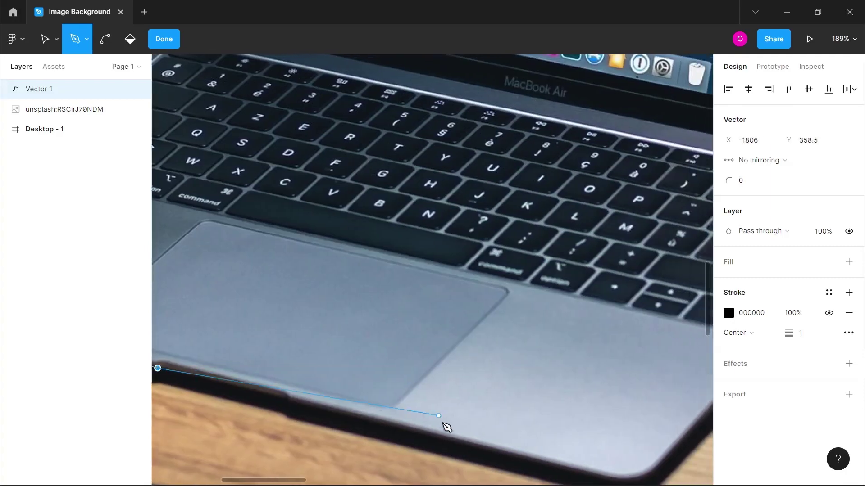
{"action": "left_click", "coordinate": [463, 445]}
{"action": "scroll", "coordinate": [463, 448], "scroll_direction": "right", "scroll_amount": 5}
{"action": "scroll", "coordinate": [463, 448], "scroll_direction": "down", "scroll_amount": 1}
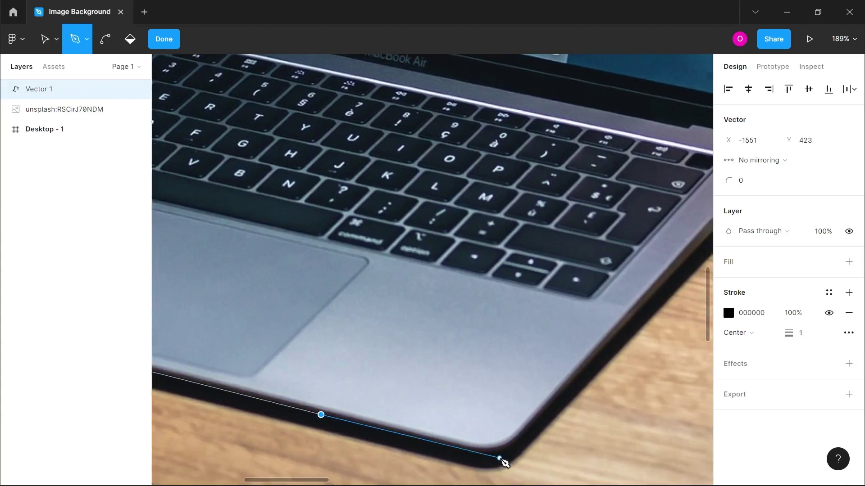
{"action": "scroll", "coordinate": [451, 457], "scroll_direction": "up", "scroll_amount": 3}
{"action": "scroll", "coordinate": [441, 455], "scroll_direction": "up", "scroll_amount": 3}
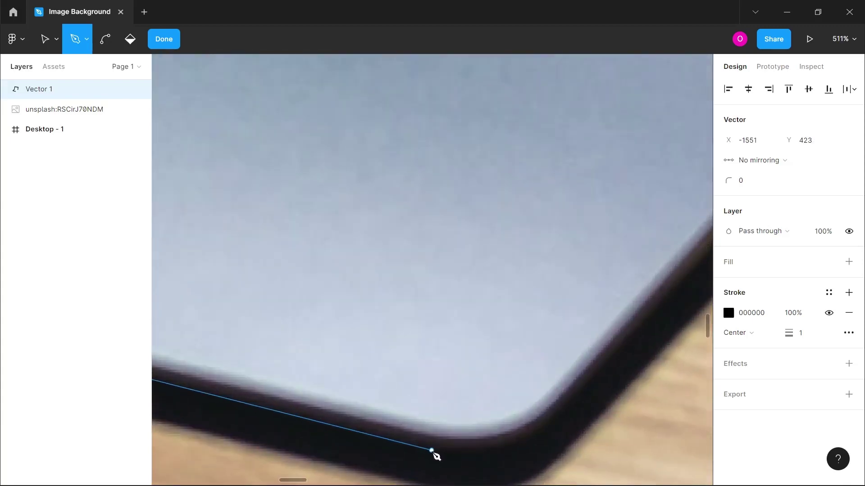
- Curve the outline around the base's bottom-right corner
{"action": "left_click", "coordinate": [428, 451]}
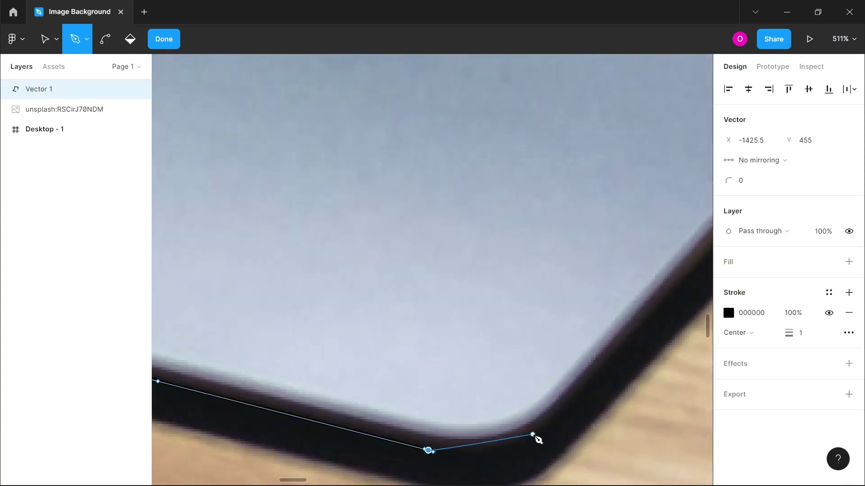
{"action": "left_click_drag", "start_coordinate": [533, 434], "coordinate": [573, 402]}
{"action": "scroll", "coordinate": [573, 402], "scroll_direction": "right", "scroll_amount": 5}
{"action": "scroll", "coordinate": [572, 402], "scroll_direction": "up", "scroll_amount": 2}
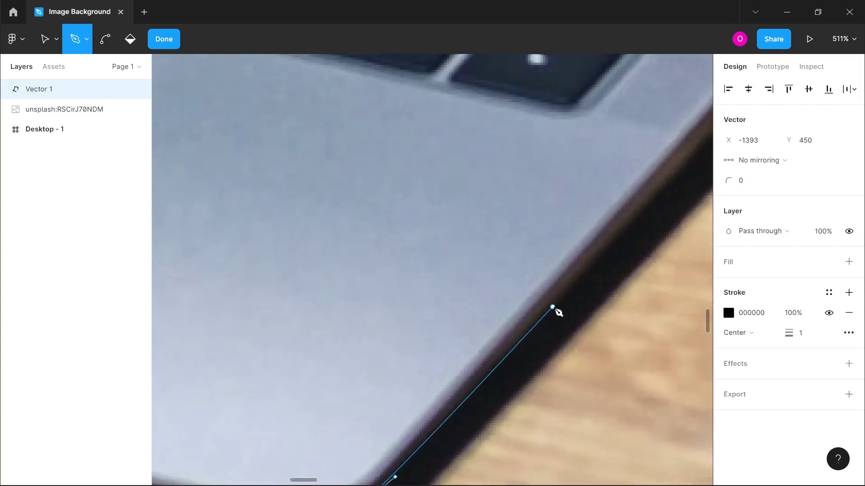
{"action": "scroll", "coordinate": [556, 311], "scroll_direction": "down", "scroll_amount": 5}
{"action": "scroll", "coordinate": [479, 277], "scroll_direction": "up", "scroll_amount": 5}
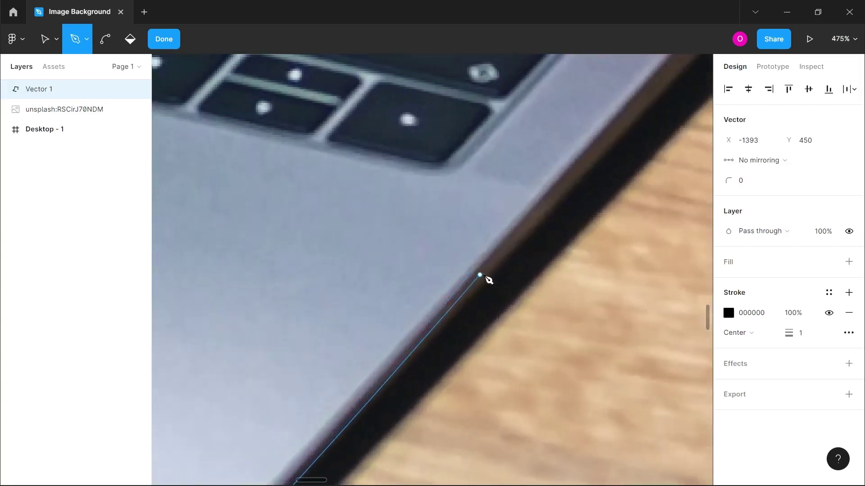
- Add anchors up the laptop's right edge and close the path on its starting point
{"action": "left_click", "coordinate": [500, 270]}
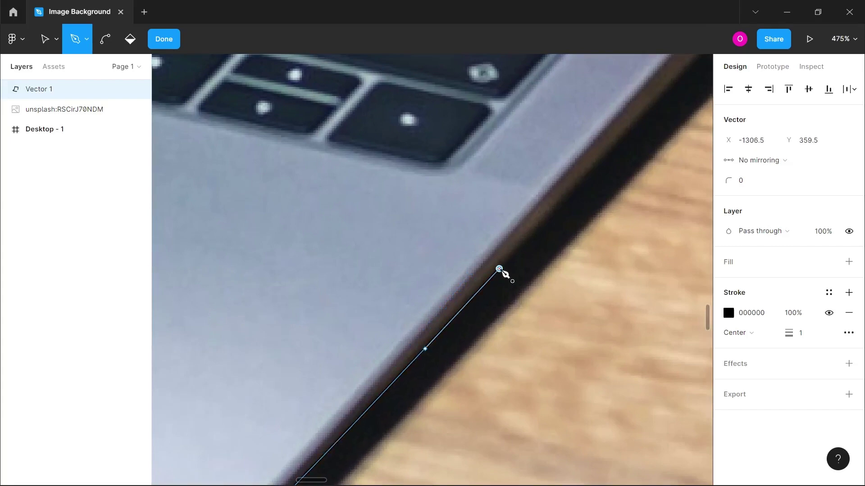
{"action": "scroll", "coordinate": [502, 270], "scroll_direction": "up", "scroll_amount": 3}
{"action": "scroll", "coordinate": [501, 270], "scroll_direction": "right", "scroll_amount": 2}
{"action": "scroll", "coordinate": [556, 247], "scroll_direction": "down", "scroll_amount": 4}
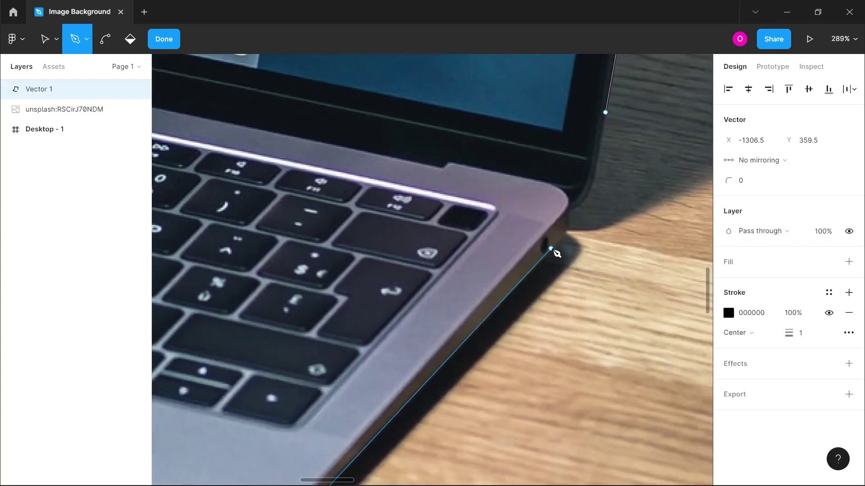
{"action": "scroll", "coordinate": [556, 251], "scroll_direction": "up", "scroll_amount": 3}
{"action": "scroll", "coordinate": [557, 253], "scroll_direction": "up", "scroll_amount": 3}
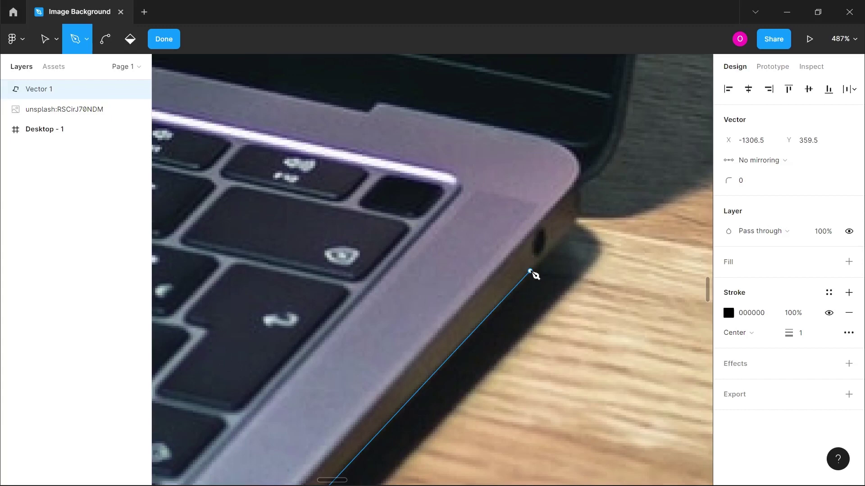
{"action": "left_click", "coordinate": [530, 271]}
{"action": "scroll", "coordinate": [594, 212], "scroll_direction": "up", "scroll_amount": 3}
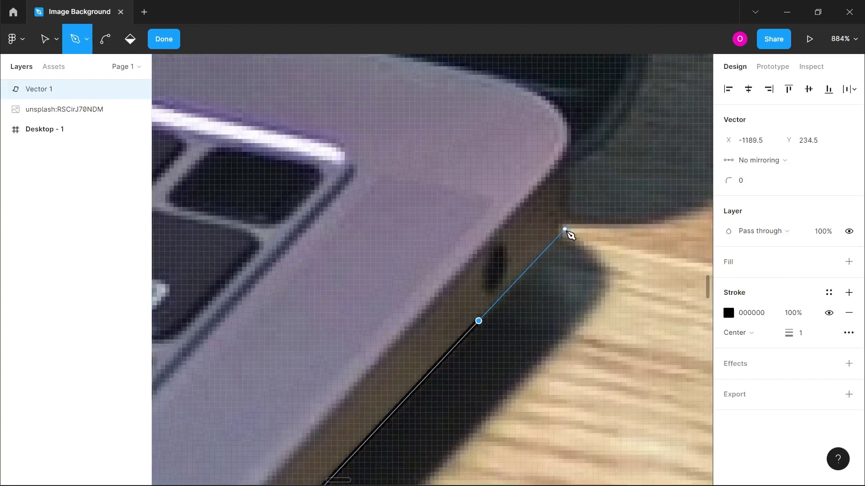
{"action": "left_click_drag", "start_coordinate": [558, 232], "coordinate": [565, 218]}
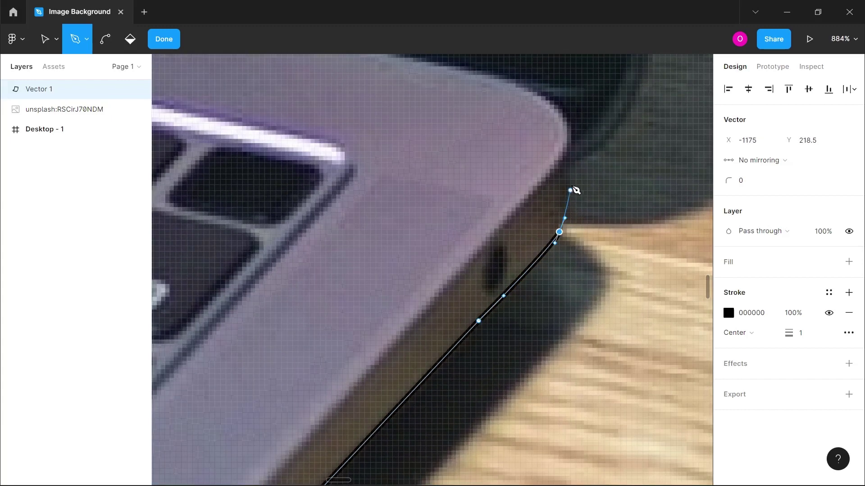
{"action": "scroll", "coordinate": [568, 174], "scroll_direction": "down", "scroll_amount": 3}
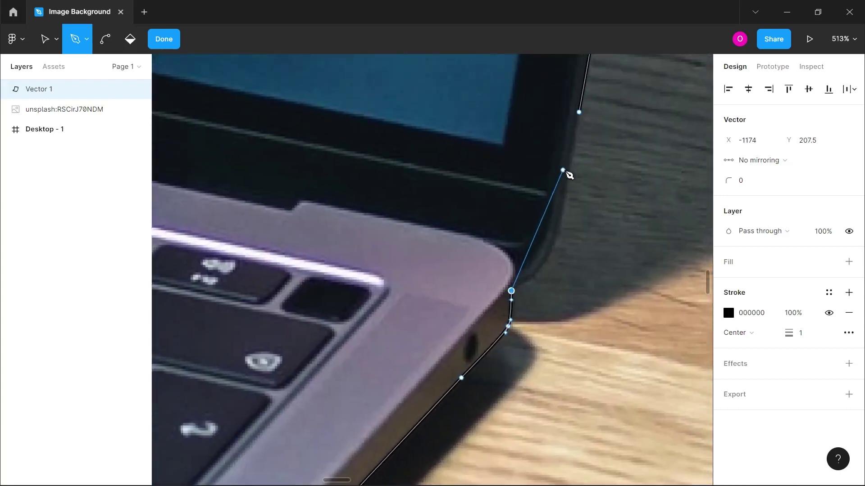
{"action": "left_click_drag", "start_coordinate": [547, 252], "coordinate": [560, 222]}
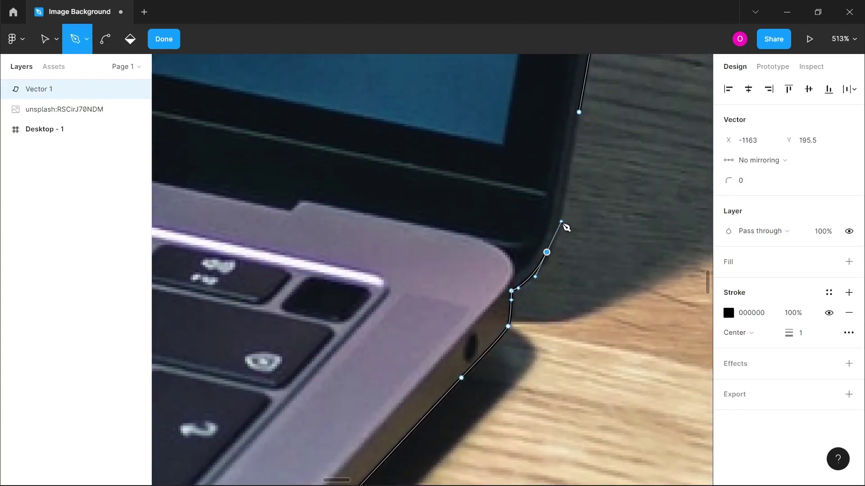
{"action": "left_click", "coordinate": [580, 113]}
- Zoom to check the closed outline, then leave path editing with Escape
{"action": "scroll", "coordinate": [585, 116], "scroll_direction": "down", "scroll_amount": 5}
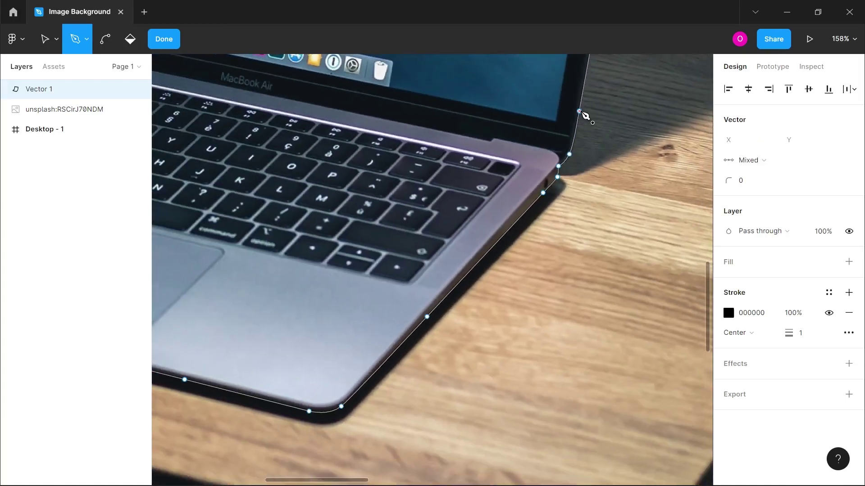
{"action": "scroll", "coordinate": [585, 116], "scroll_direction": "up", "scroll_amount": 10}
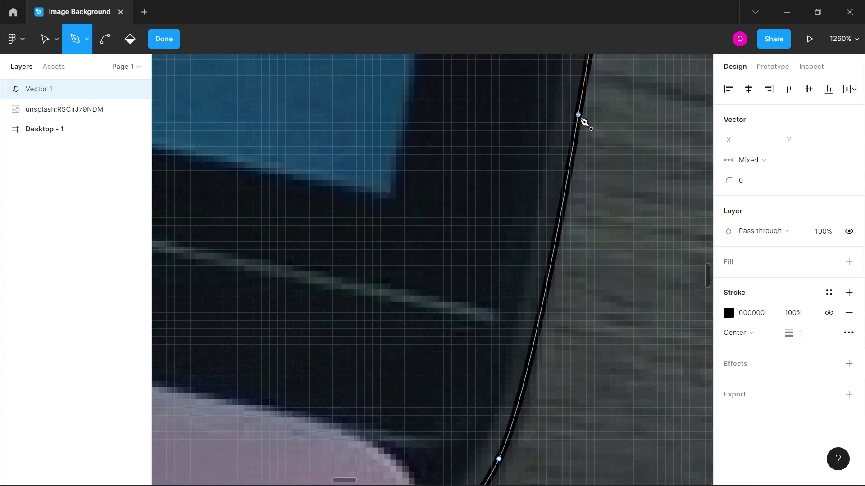
{"action": "scroll", "coordinate": [584, 121], "scroll_direction": "down", "scroll_amount": 12}
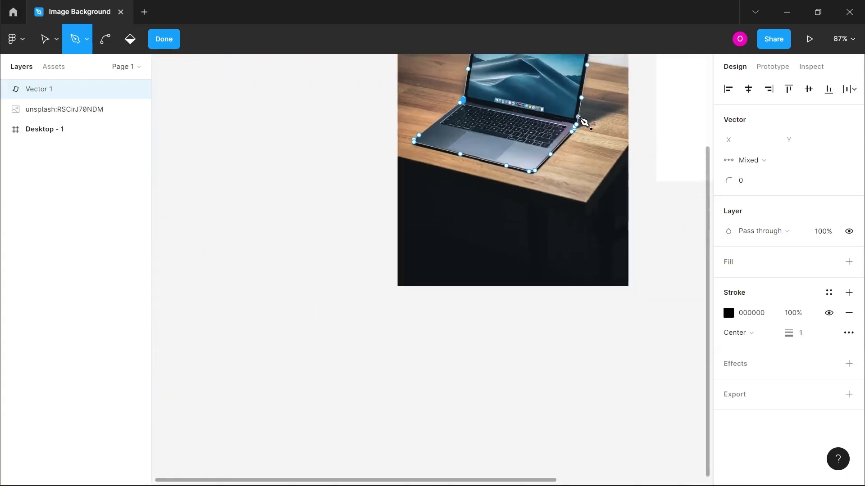
{"action": "scroll", "coordinate": [583, 121], "scroll_direction": "up", "scroll_amount": 5}
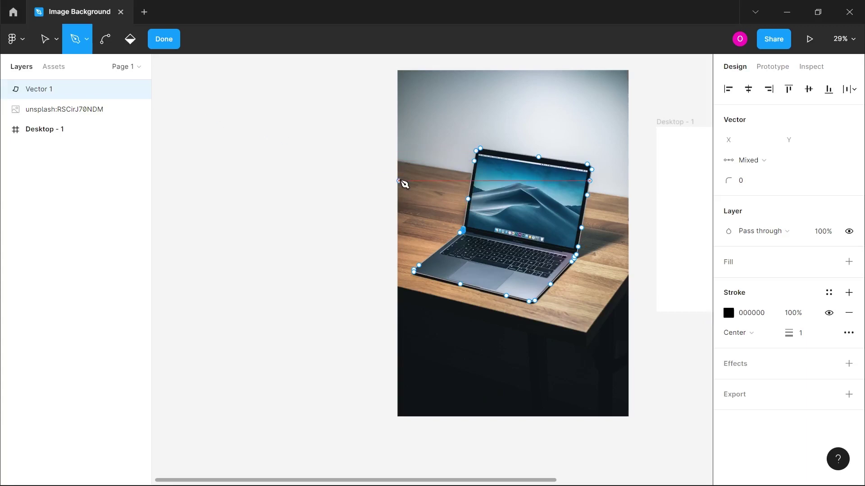
{"action": "key", "text": "Escape"}
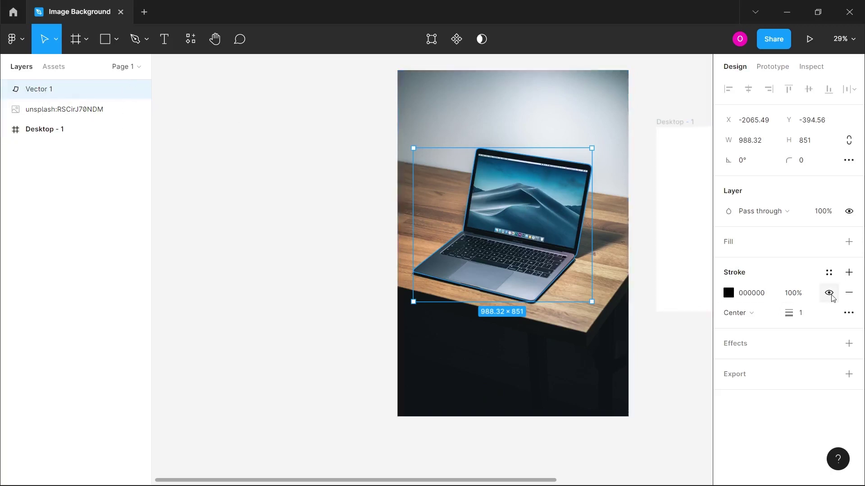
{"action": "left_click", "coordinate": [483, 105]}
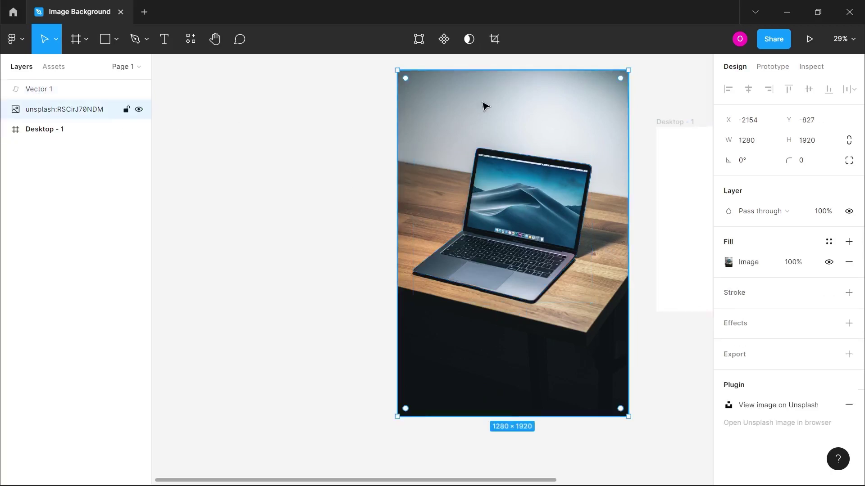
{"action": "left_click", "coordinate": [830, 262]}
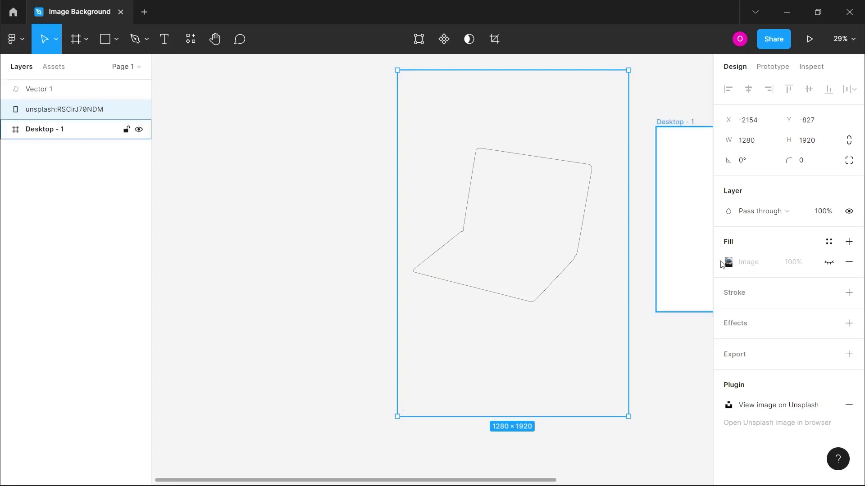
{"action": "left_click", "coordinate": [829, 263]}
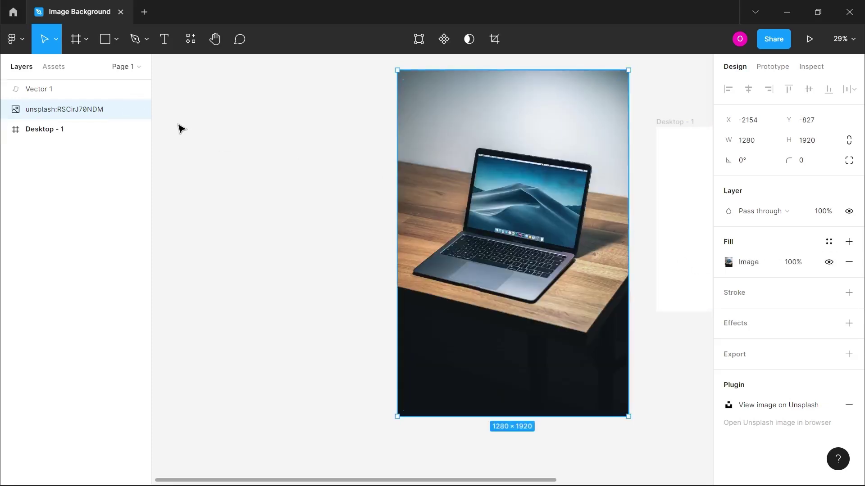
{"action": "left_click", "coordinate": [28, 89]}
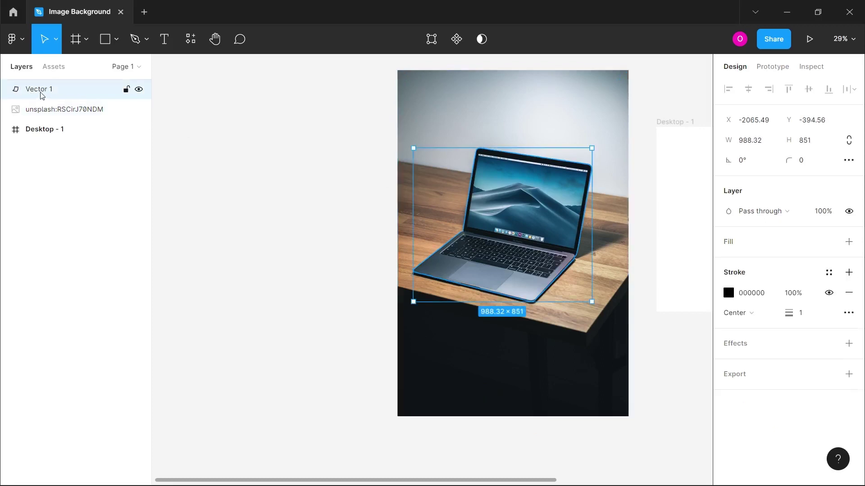
- Give Vector 1 the default D9D9D9 fill at 100%
{"action": "left_click", "coordinate": [848, 243]}
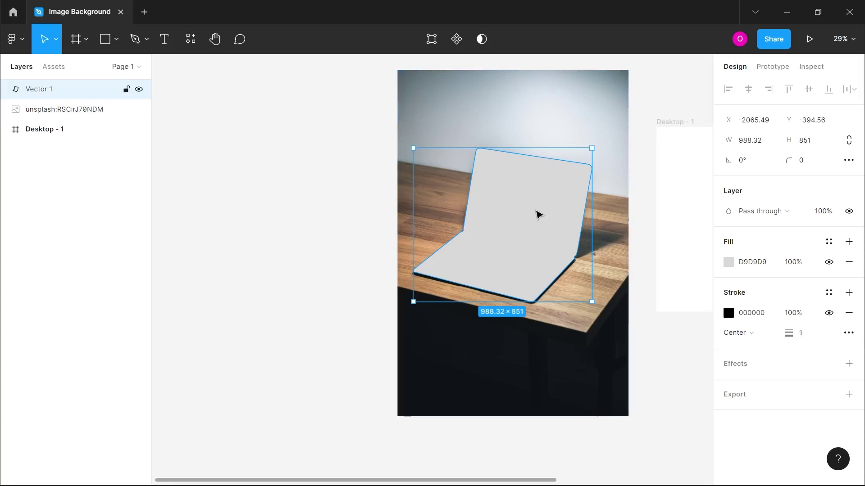
{"action": "scroll", "coordinate": [537, 216], "scroll_direction": "up", "scroll_amount": 3}
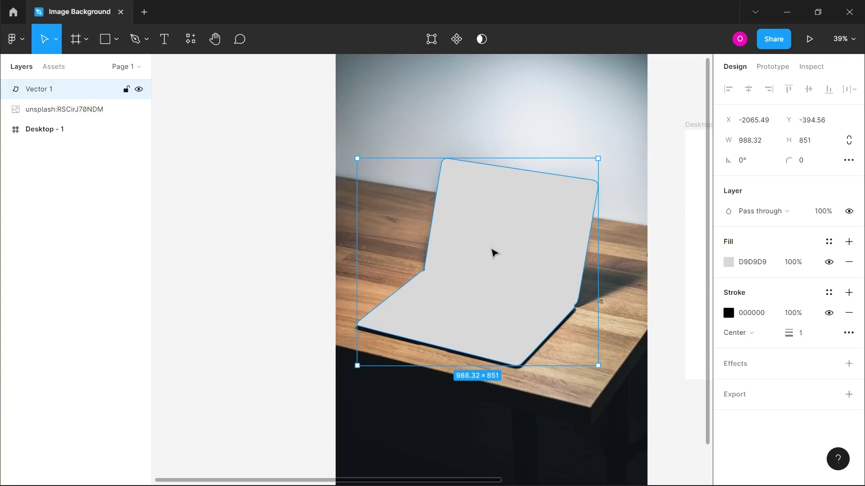
{"action": "left_click", "coordinate": [310, 296]}
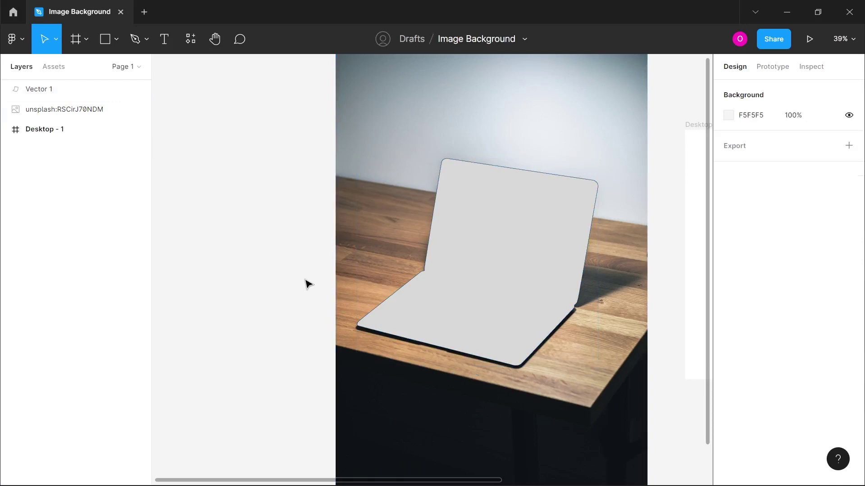
{"action": "left_click_drag", "start_coordinate": [305, 280], "coordinate": [499, 337]}
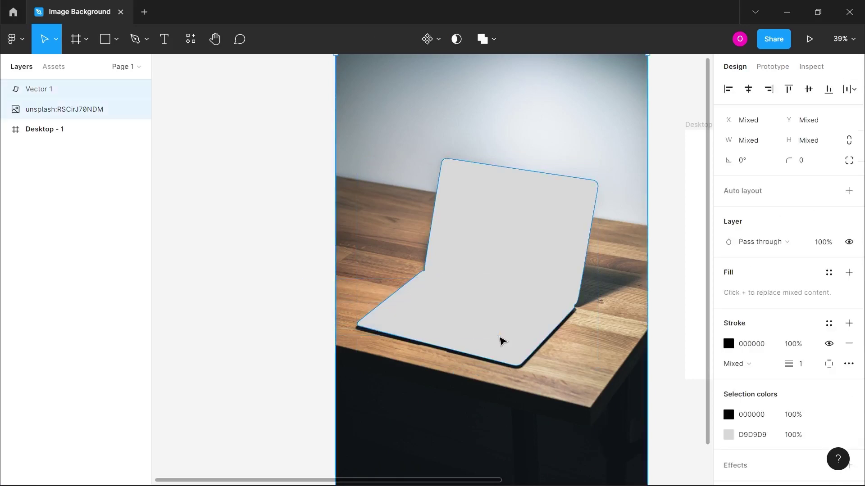
{"action": "left_click", "coordinate": [457, 40]}
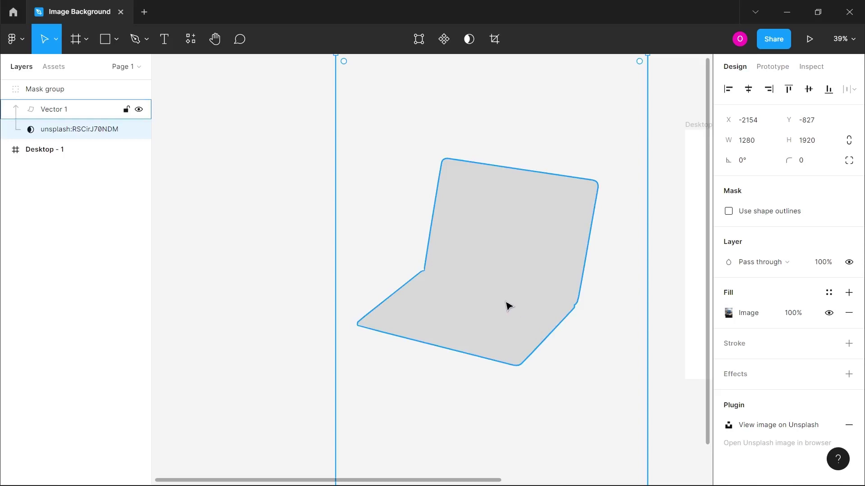
{"action": "key", "text": "ctrl+shift+g"}
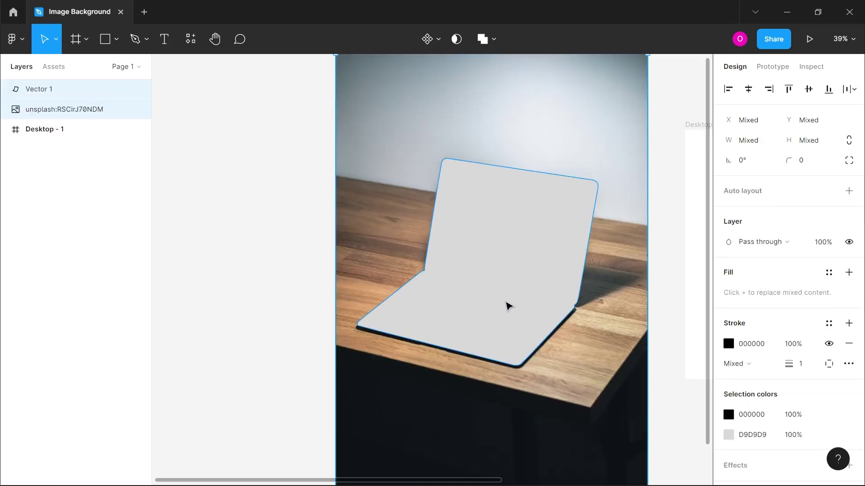
- Move Vector 1 below the Unsplash photo layer in the Layers panel
{"action": "left_click", "coordinate": [506, 266]}
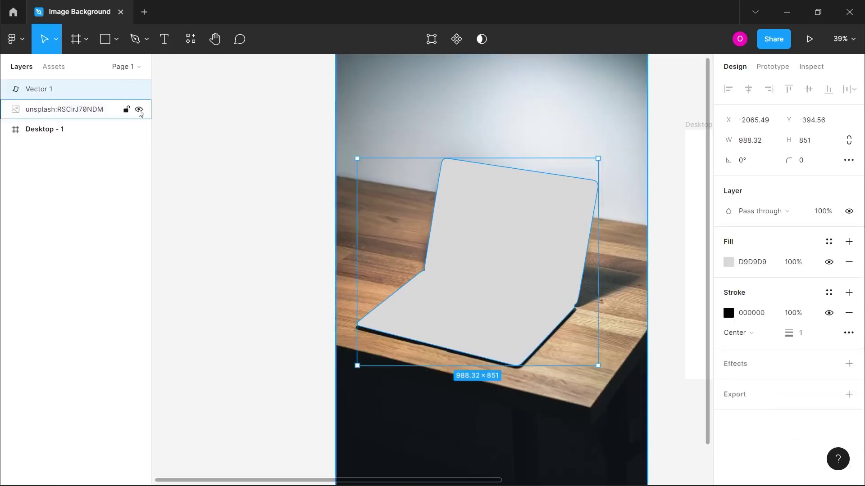
{"action": "left_click", "coordinate": [216, 184]}
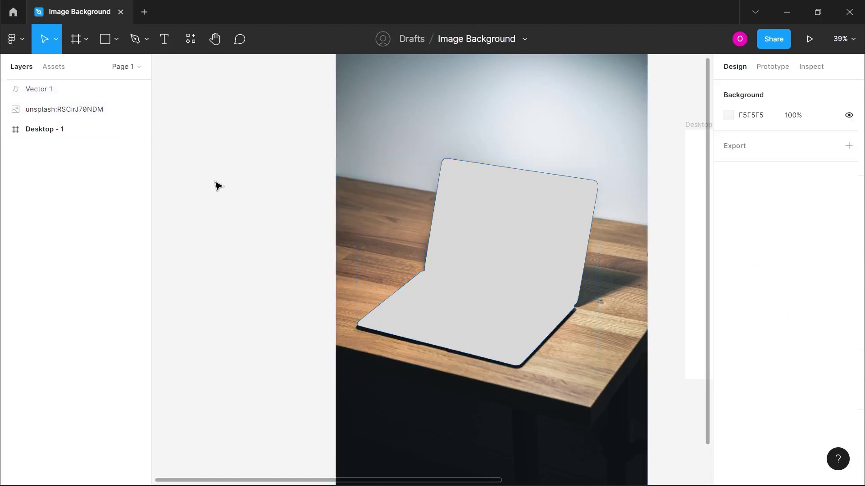
{"action": "left_click", "coordinate": [464, 245]}
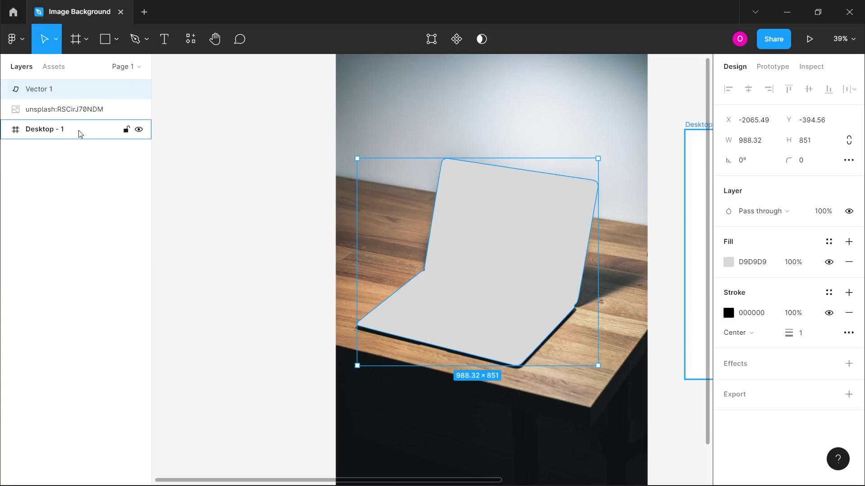
{"action": "left_click", "coordinate": [353, 197]}
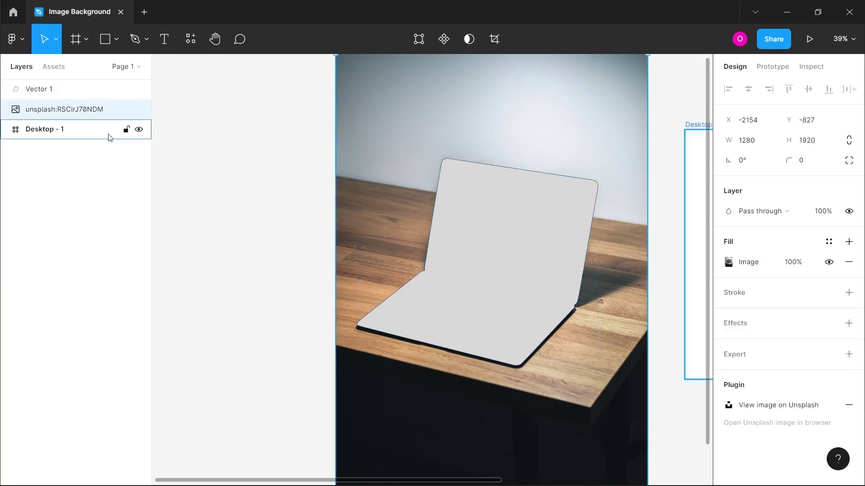
{"action": "left_click", "coordinate": [62, 92]}
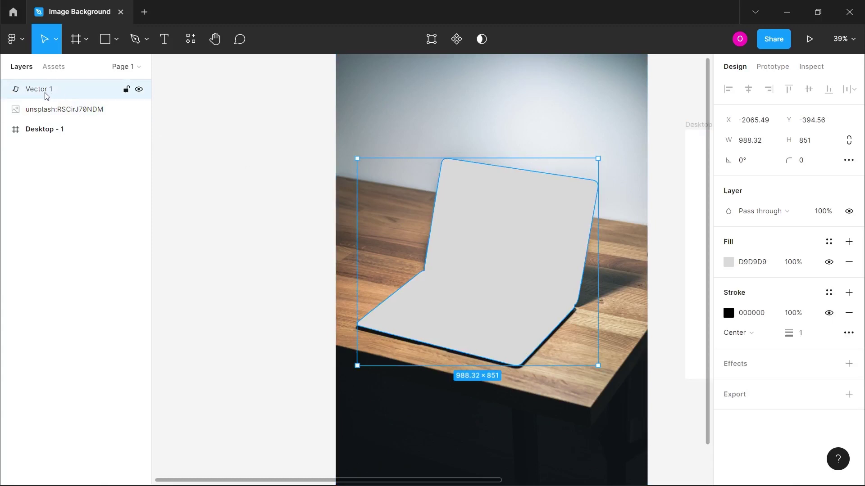
{"action": "left_click_drag", "start_coordinate": [45, 95], "coordinate": [45, 121]}
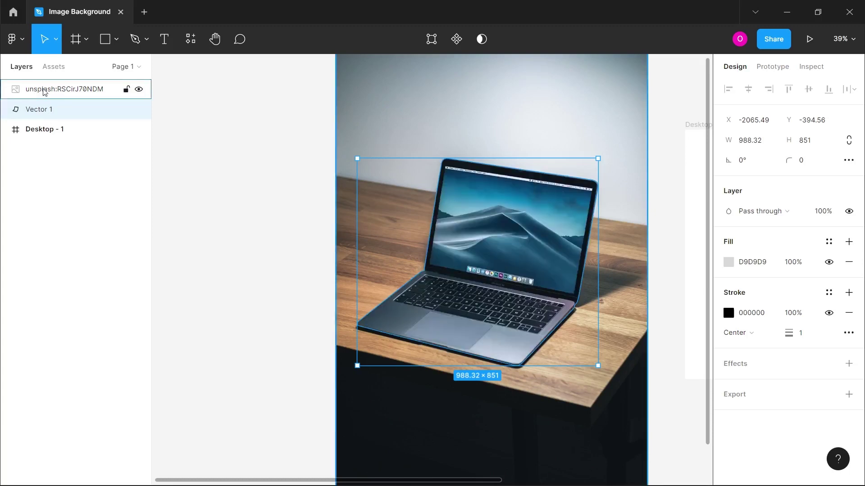
{"action": "left_click", "coordinate": [44, 92]}
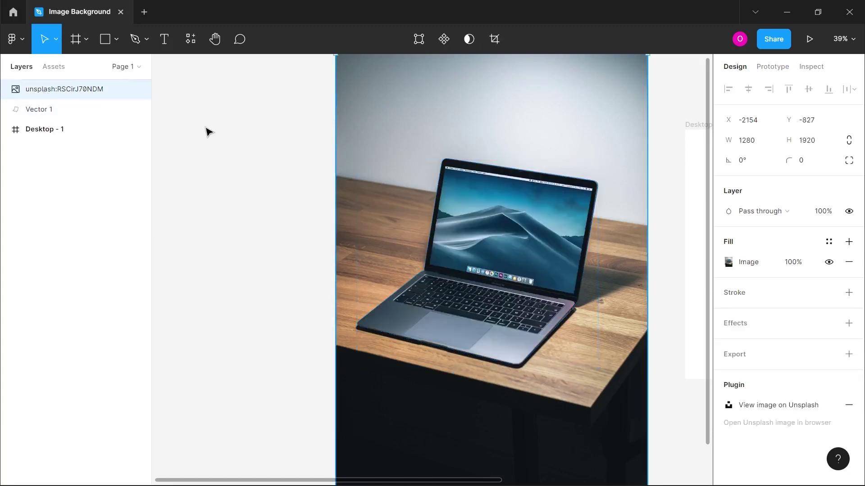
- Select the photo and Vector 1 together and use Vector 1 as a mask over the photo
{"action": "left_click_drag", "start_coordinate": [291, 135], "coordinate": [639, 378]}
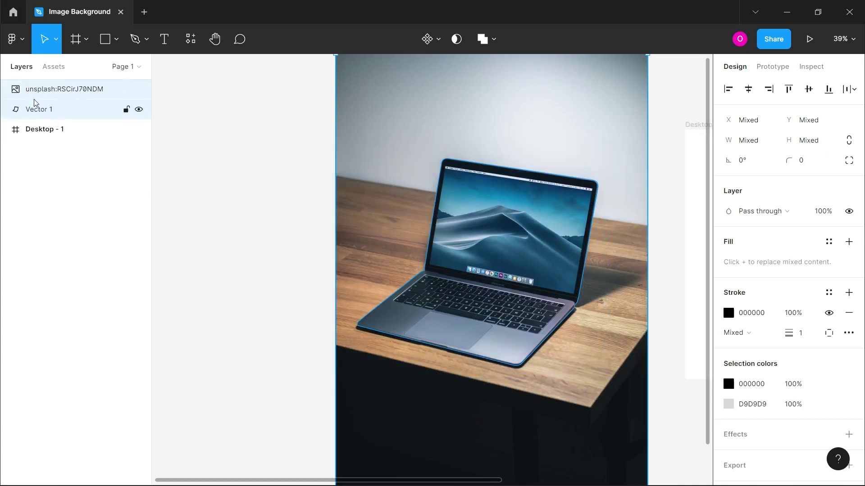
{"action": "left_click", "coordinate": [455, 40]}
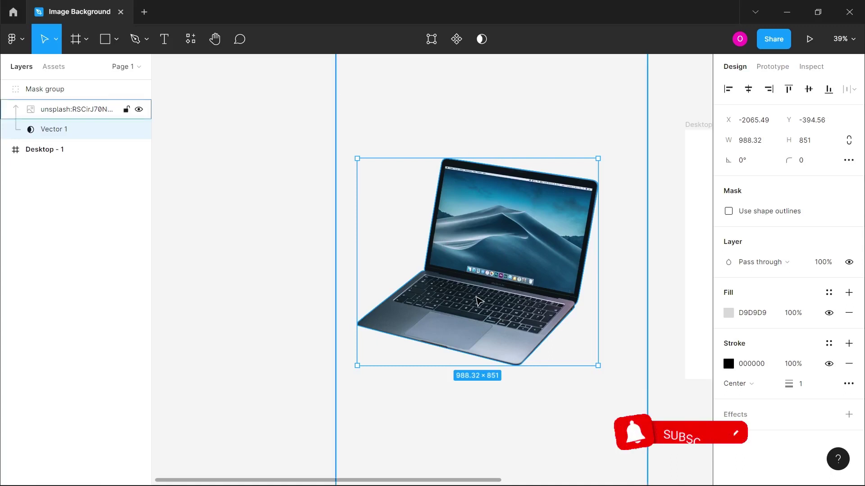
{"action": "scroll", "coordinate": [479, 301], "scroll_direction": "down", "scroll_amount": 3}
{"action": "scroll", "coordinate": [479, 301], "scroll_direction": "down", "scroll_amount": 2}
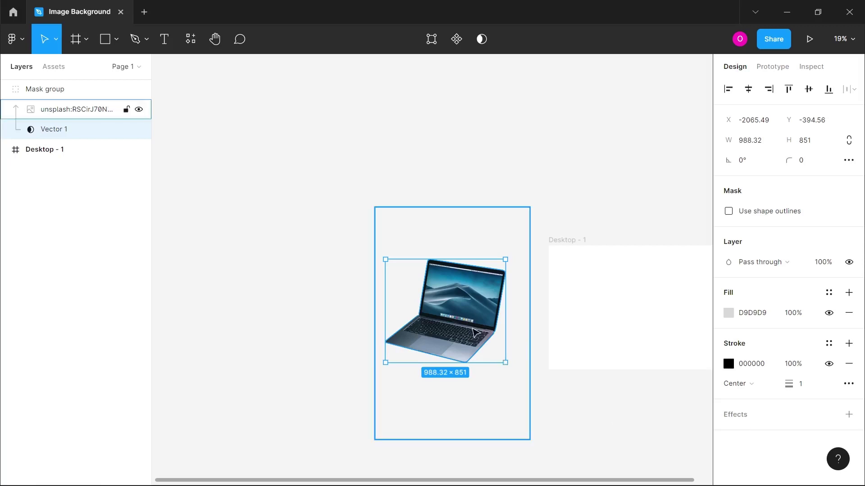
{"action": "scroll", "coordinate": [458, 318], "scroll_direction": "up", "scroll_amount": 3}
{"action": "scroll", "coordinate": [458, 318], "scroll_direction": "down", "scroll_amount": 1}
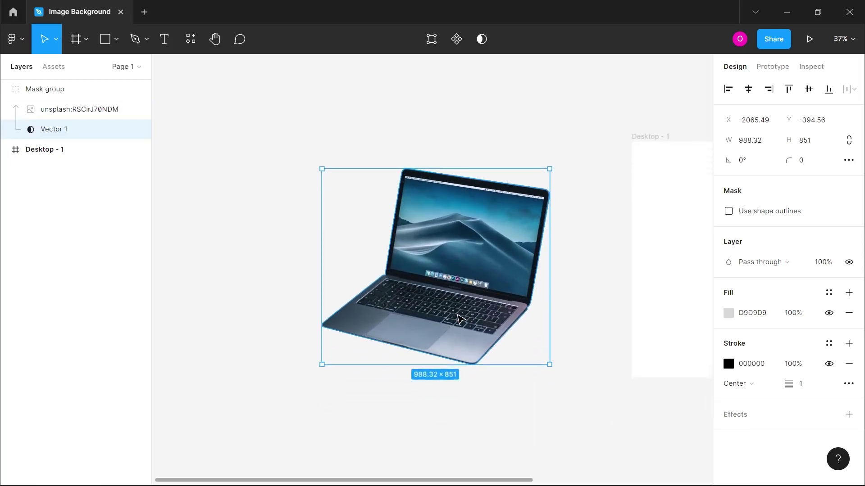